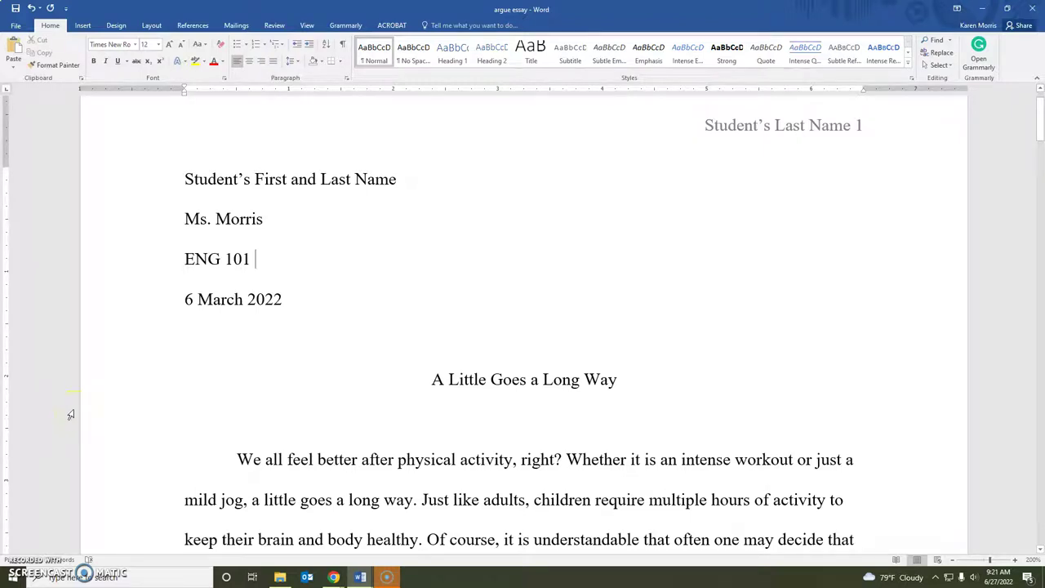
Step: Remove the extra blank lines above and below the centered essay title "A Little Goes a Long Way"
left_click(78, 358)
left_click(366, 340)
scroll(168, 346, "down", 2)
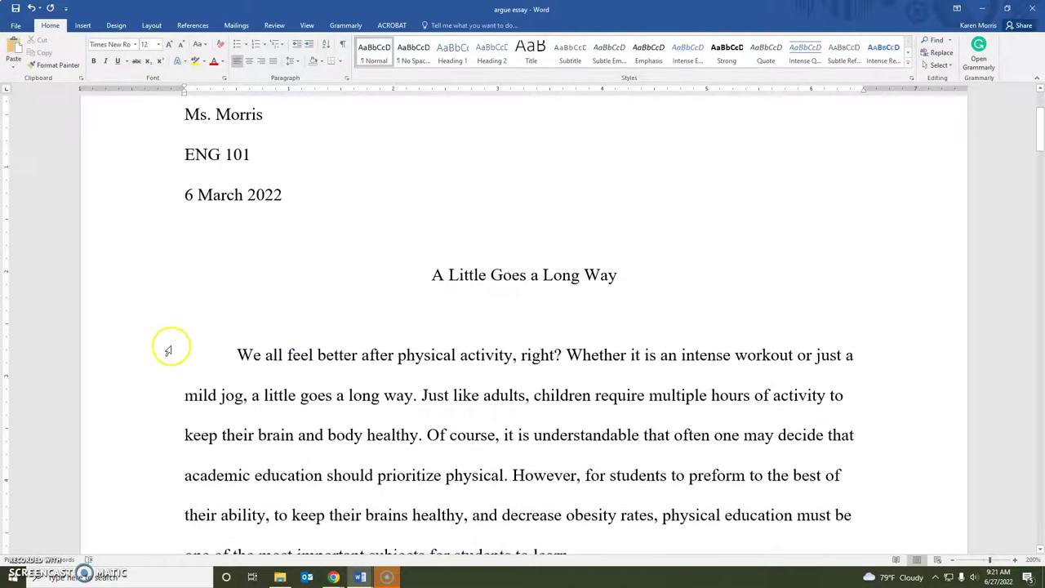
scroll(169, 350, "up", 1)
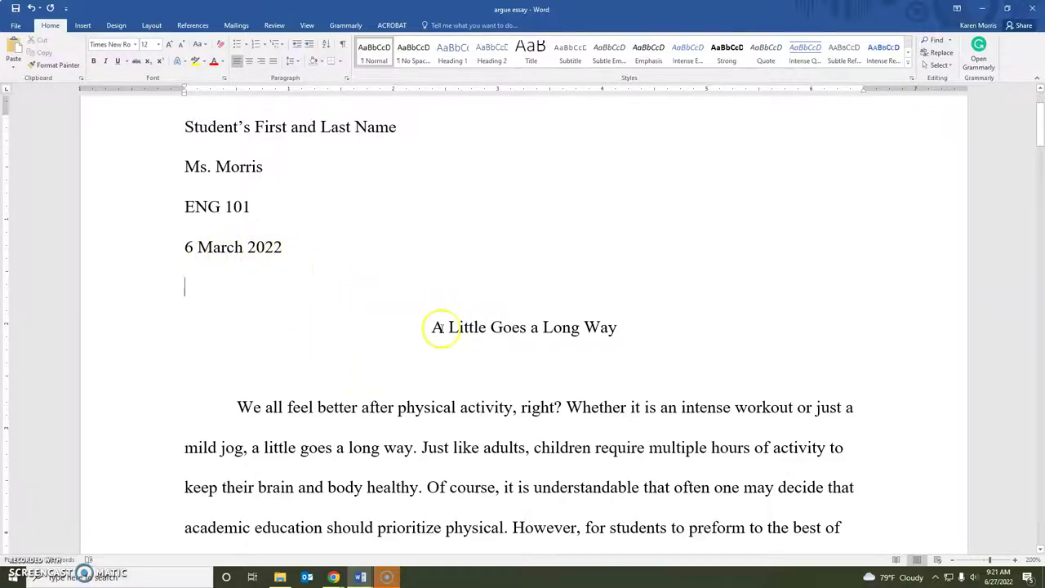
key("BackSpace")
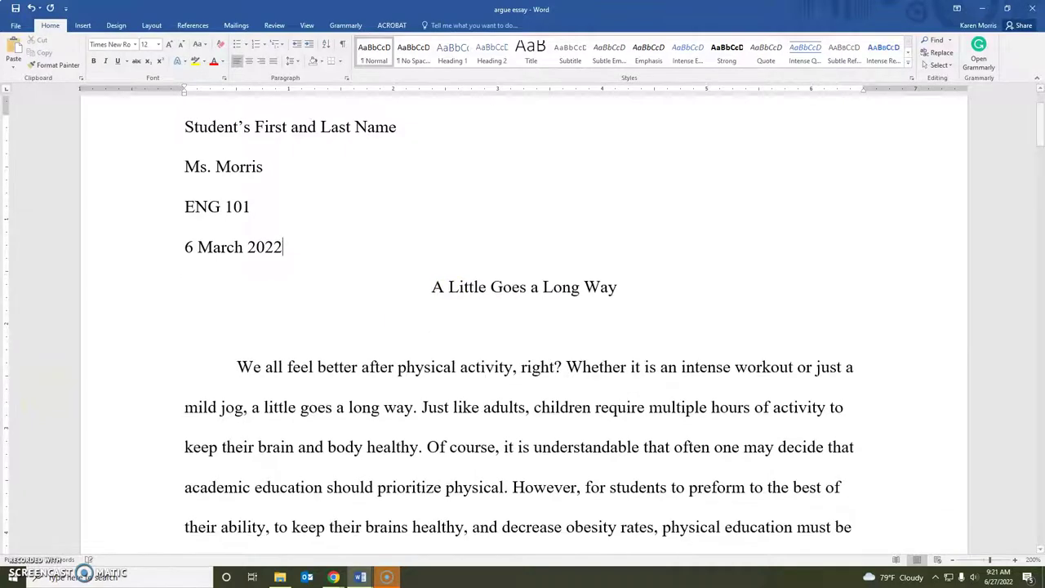
left_click(420, 341)
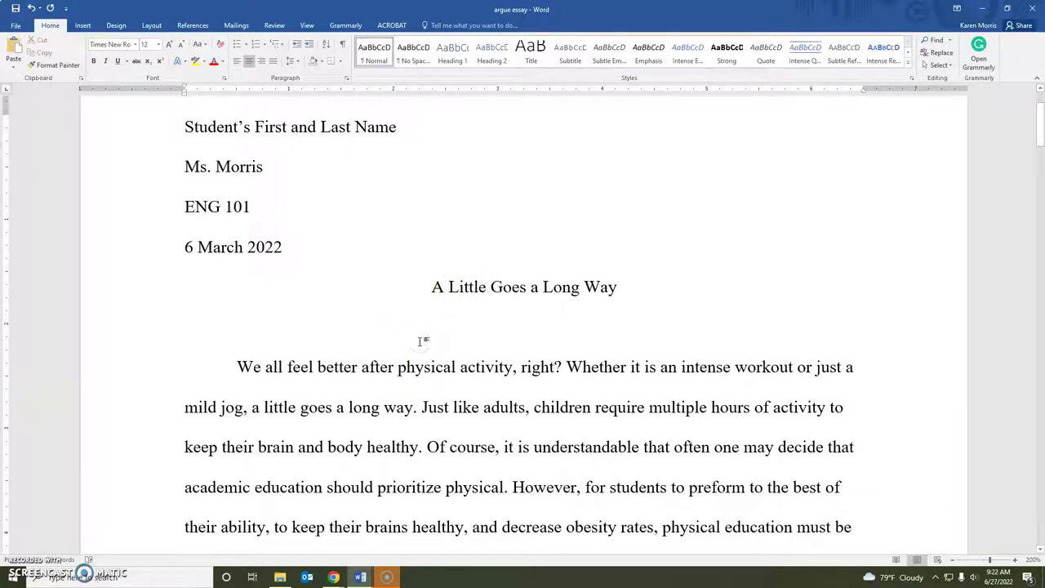
key("BackSpace")
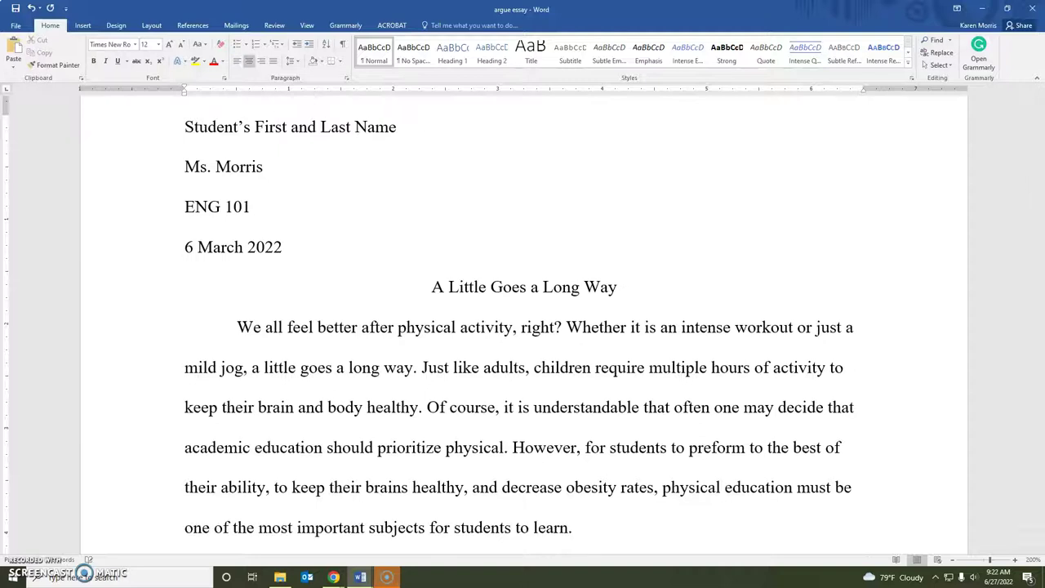
Step: Correct the introduction's third line to the plural forms, changing "brain" to "brains" and "body" to "bodies"
scroll(457, 338, "down", 3)
scroll(466, 331, "up", 2)
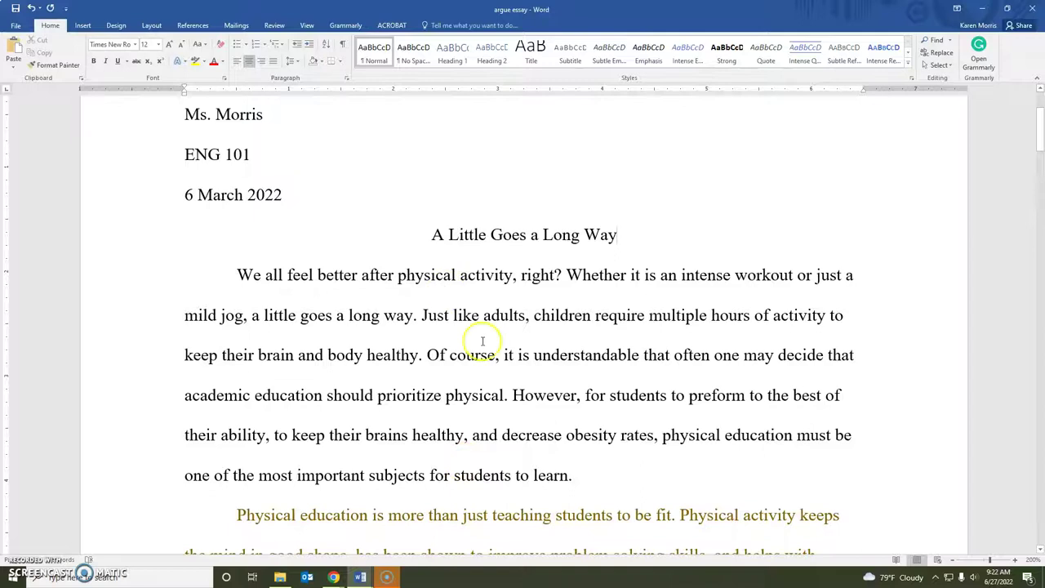
scroll(483, 341, "down", 3)
scroll(485, 373, "up", 6)
scroll(259, 351, "down", 3)
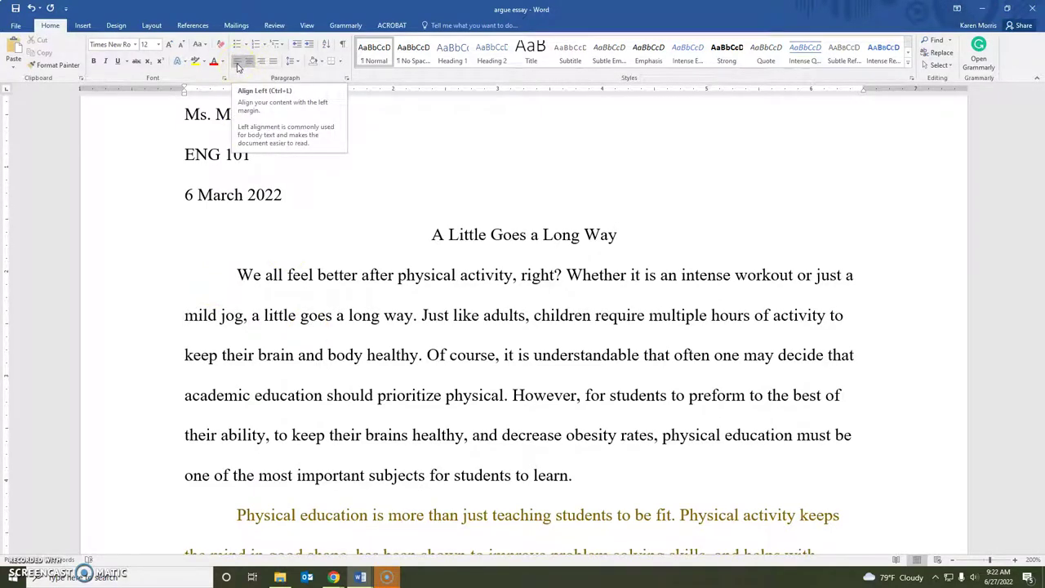
left_click(209, 275)
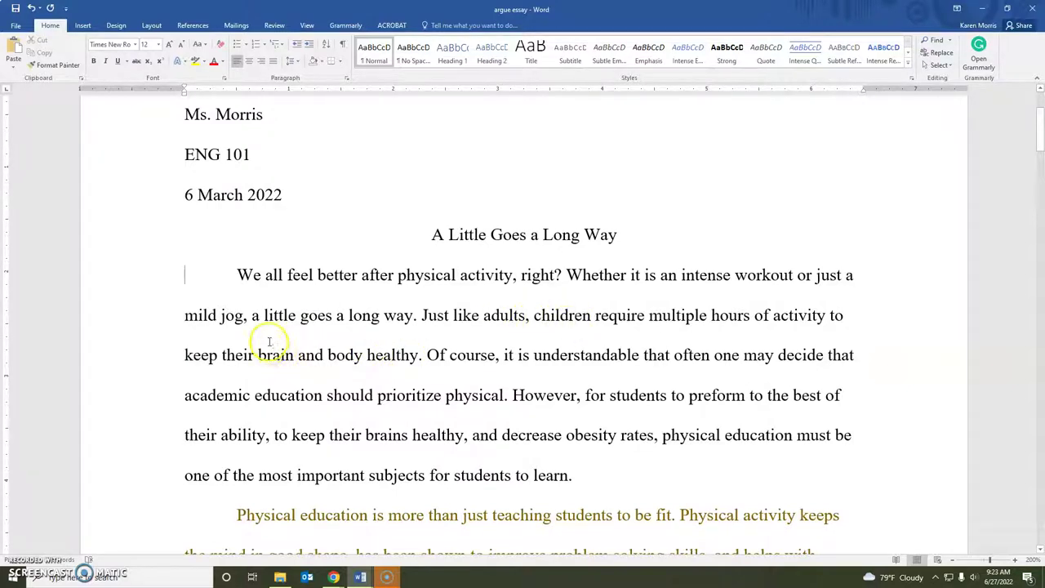
left_click(292, 355)
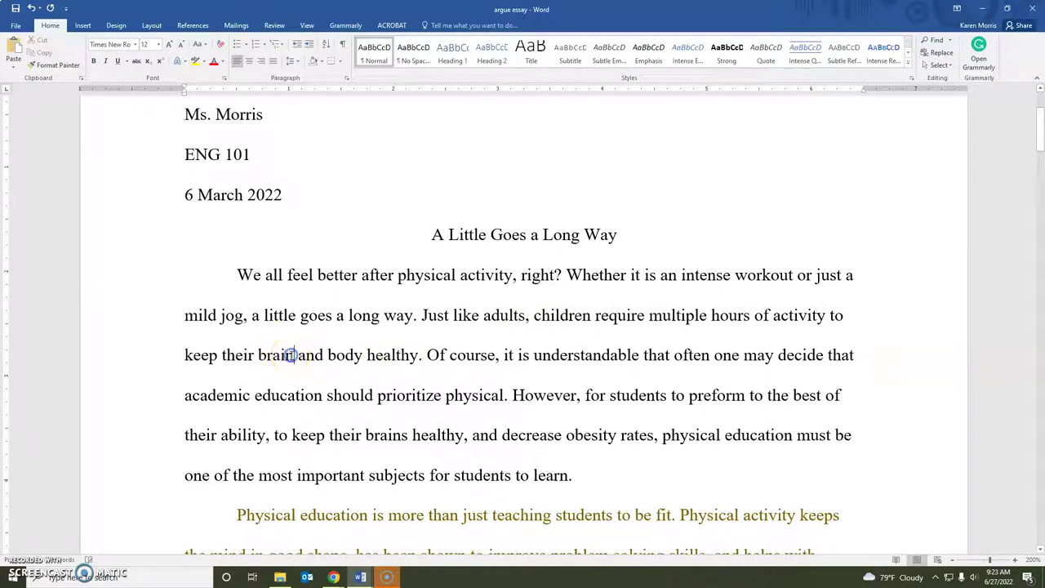
type("s")
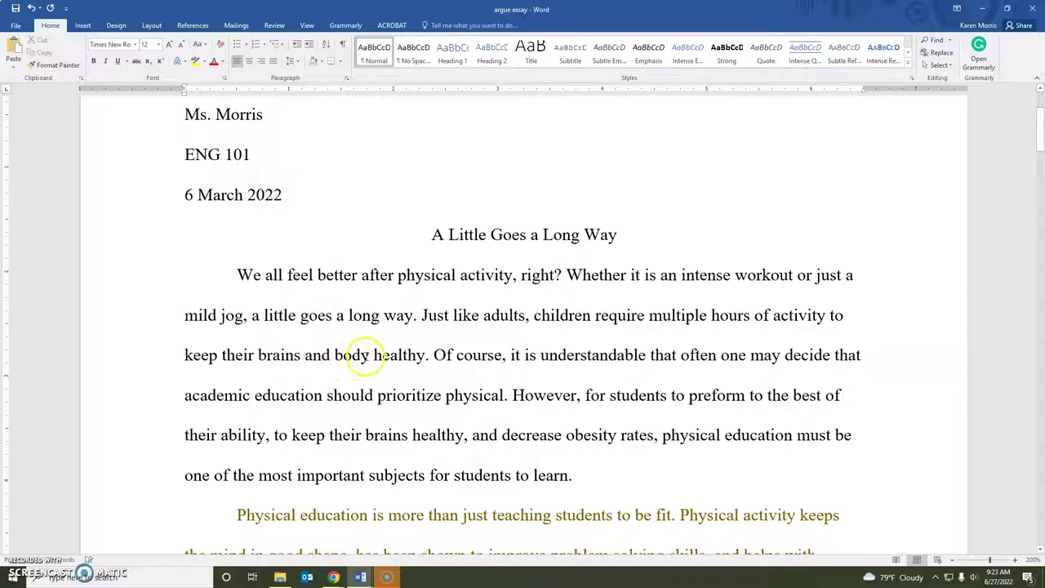
left_click(367, 356)
key("BackSpace")
type("ies")
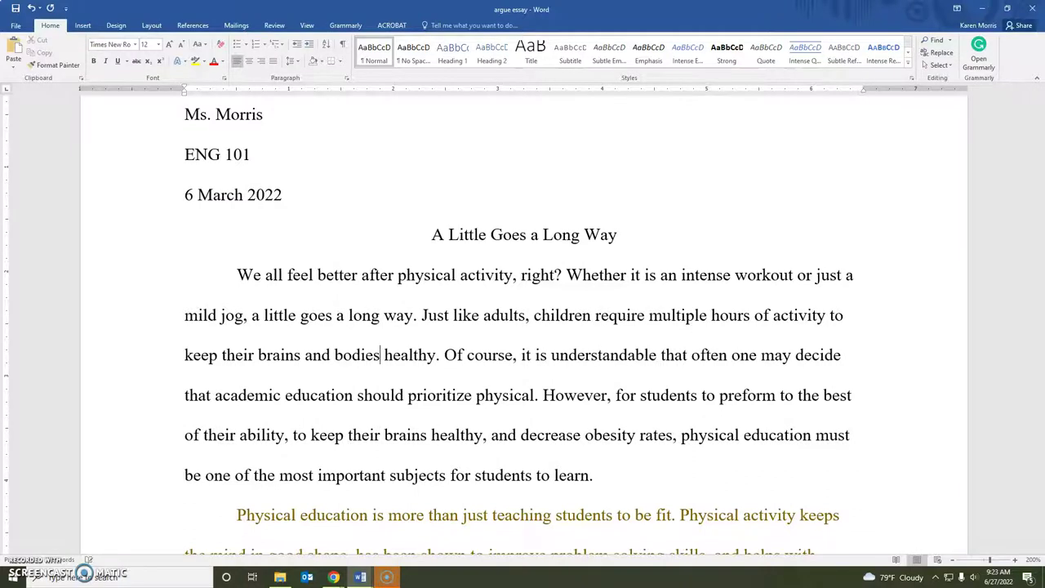
Step: Examine the first body paragraph's color-coded topic sentences, quotation lead-in, quotation and highlighted parenthetical citation
scroll(544, 415, "down", 5)
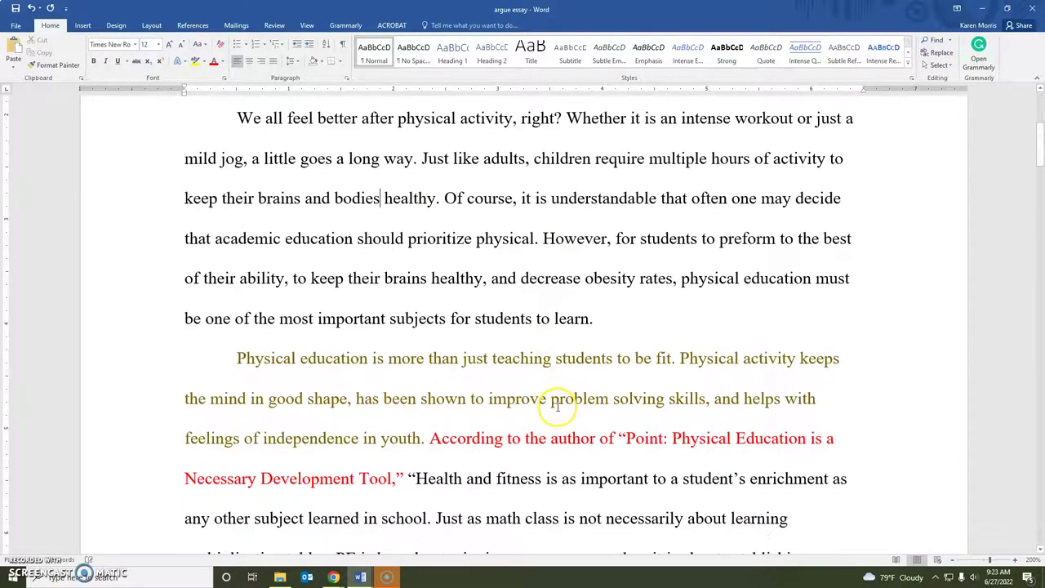
scroll(558, 405, "down", 2)
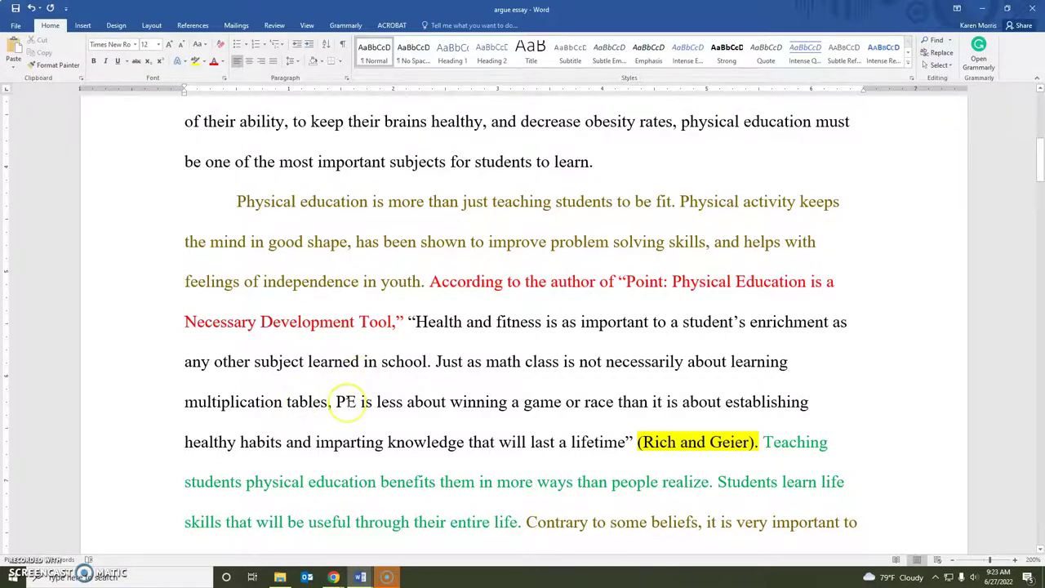
scroll(347, 402, "down", 3)
scroll(347, 402, "up", 2)
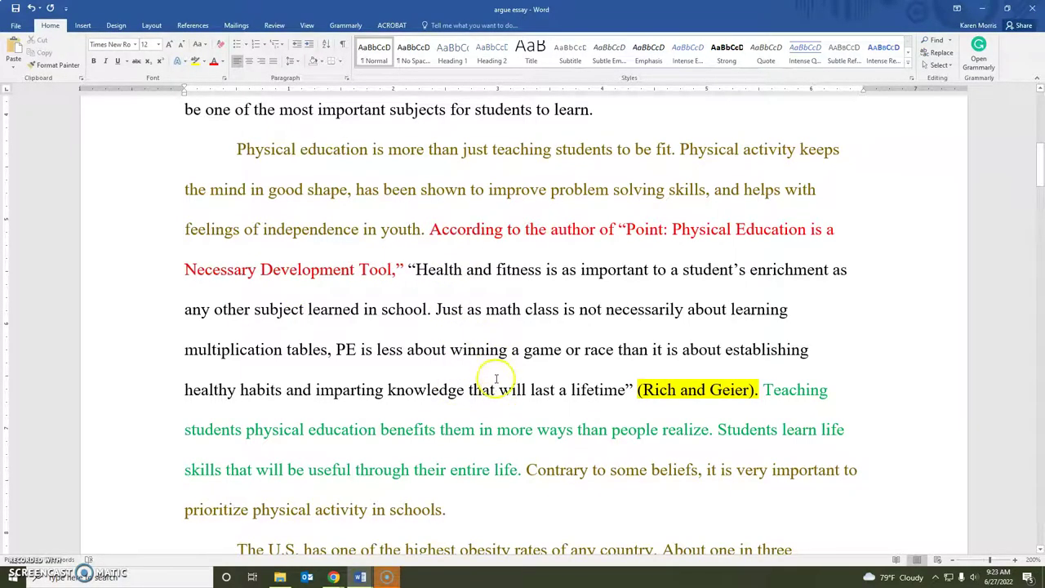
scroll(495, 384, "down", 1)
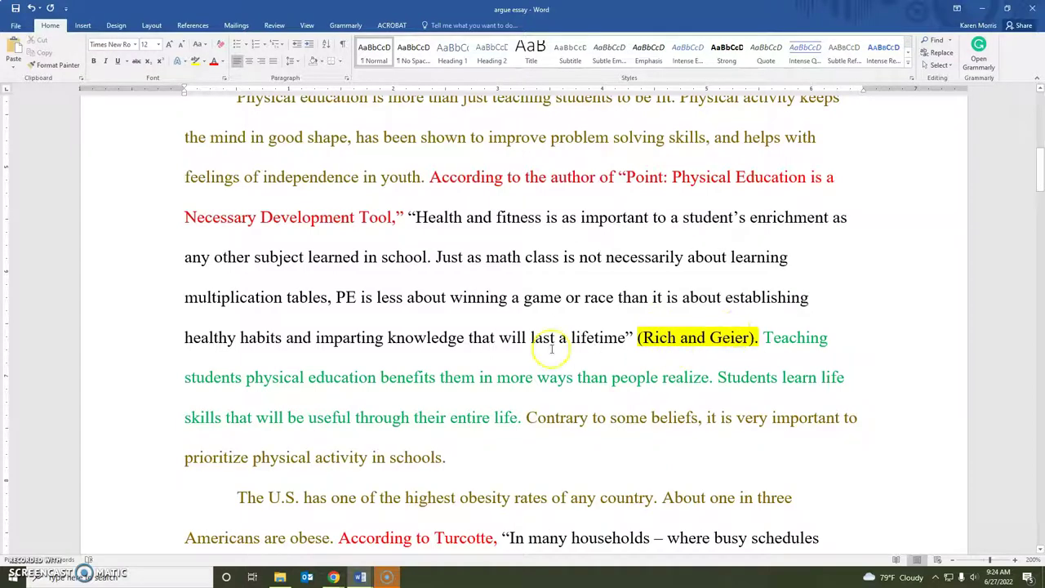
Step: Compare the first body paragraph's highlighted in-text citation with its source entry on the Works Cited page
scroll(532, 338, "down", 12)
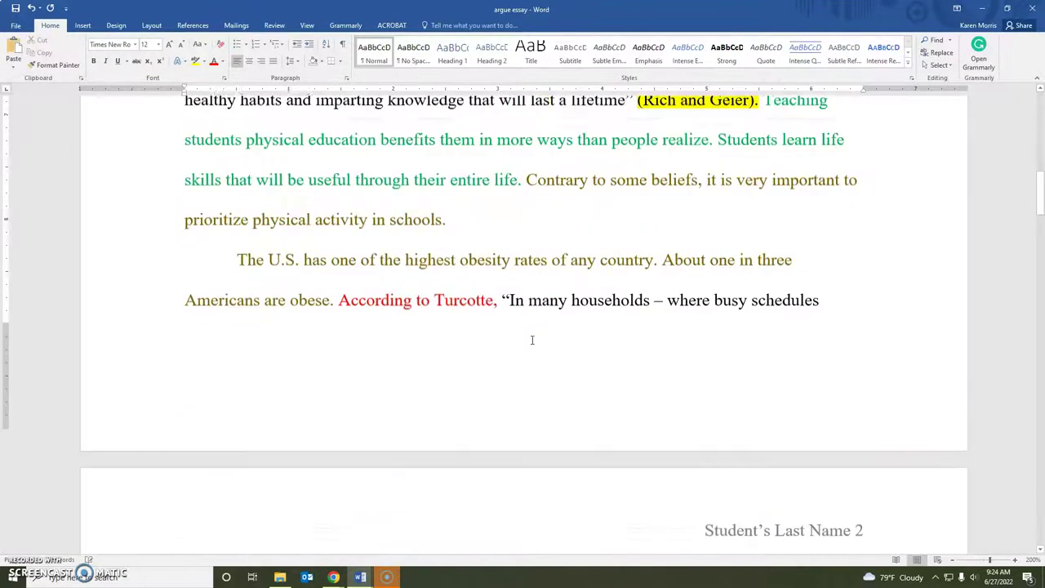
scroll(532, 339, "down", 15)
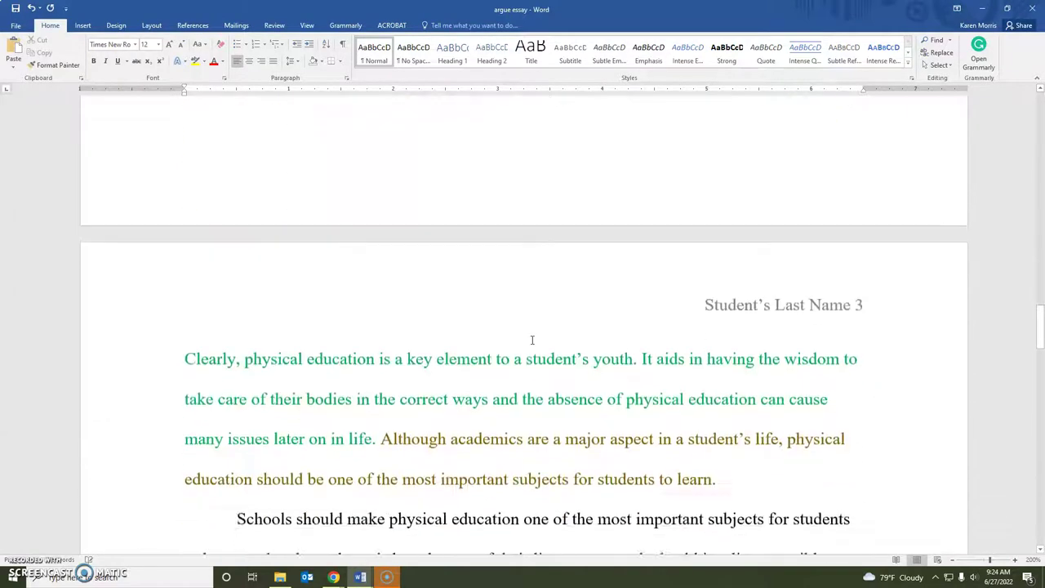
scroll(532, 339, "down", 8)
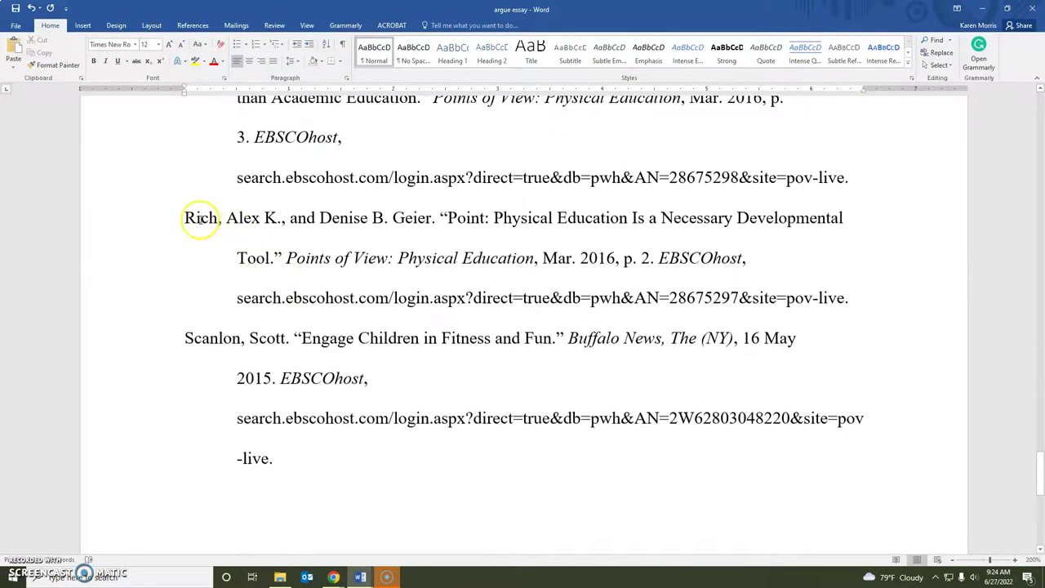
scroll(419, 220, "up", 15)
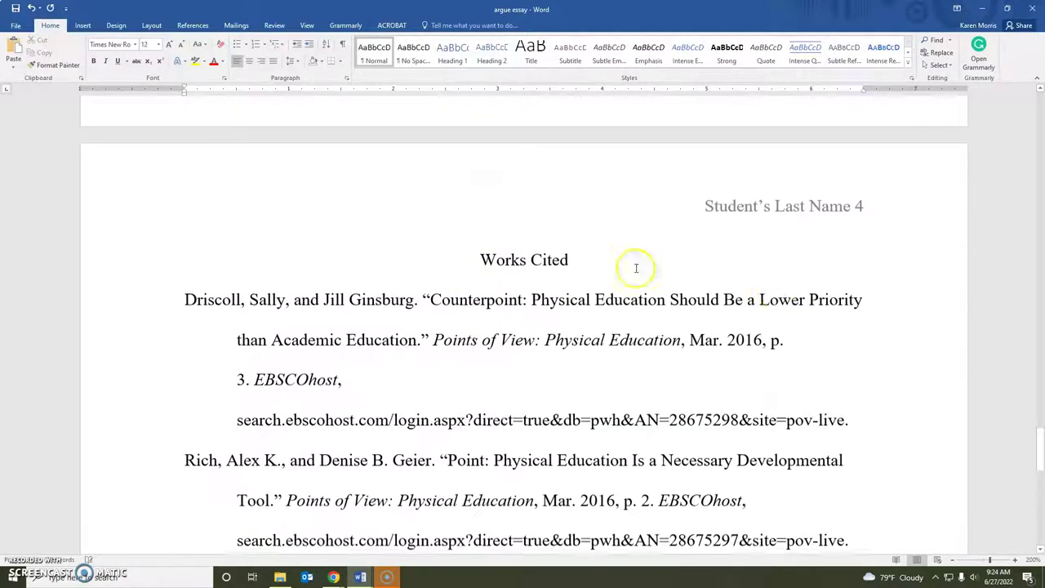
scroll(781, 314, "down", 12)
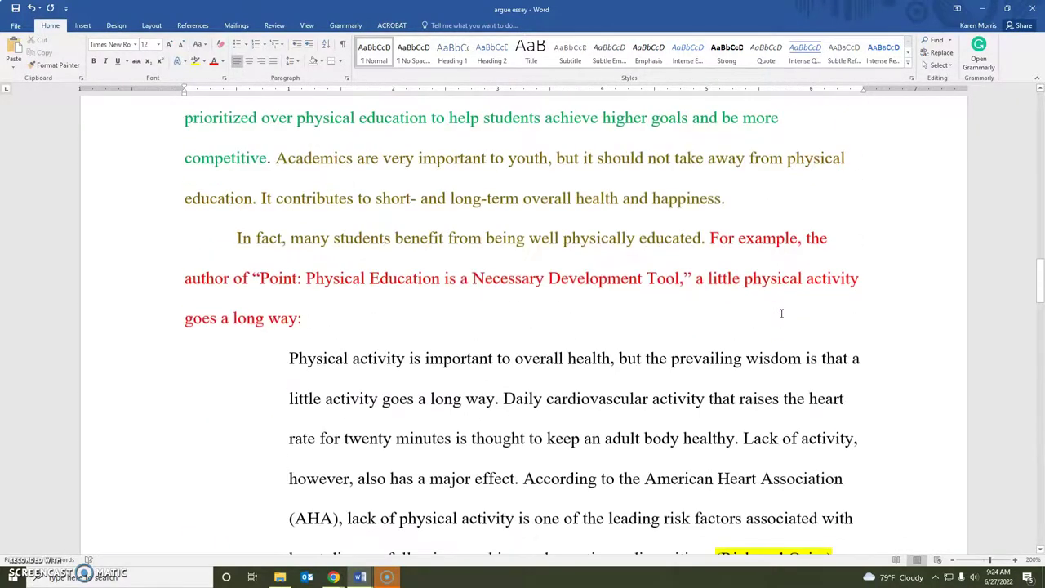
scroll(602, 355, "down", 15)
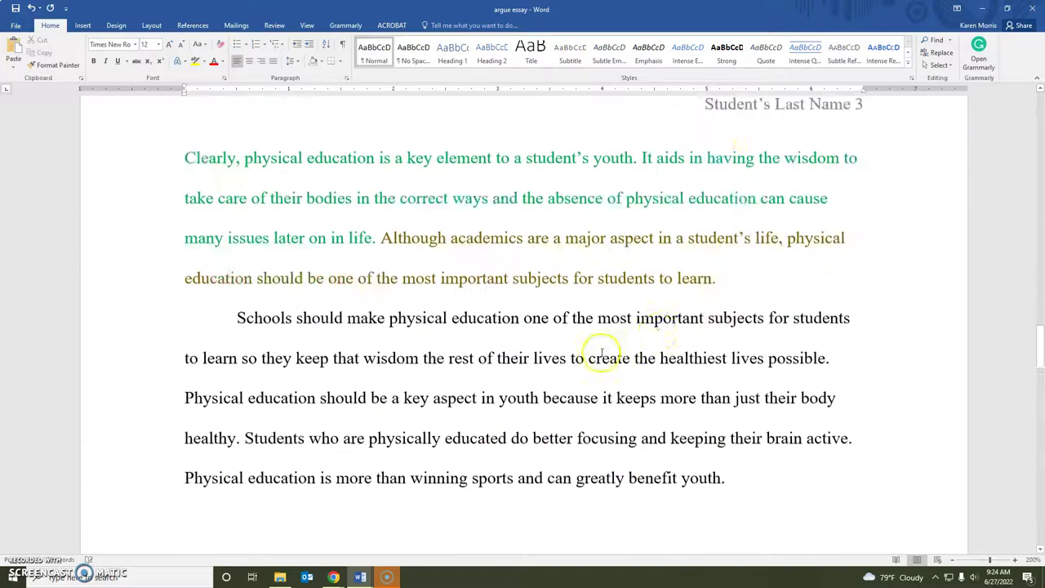
scroll(576, 350, "down", 3)
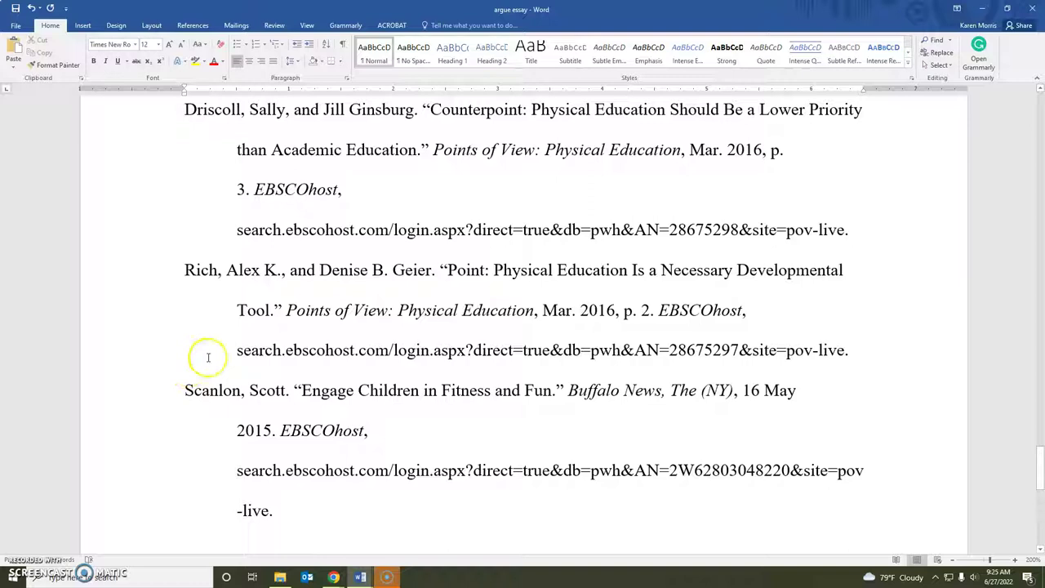
scroll(357, 402, "up", 3)
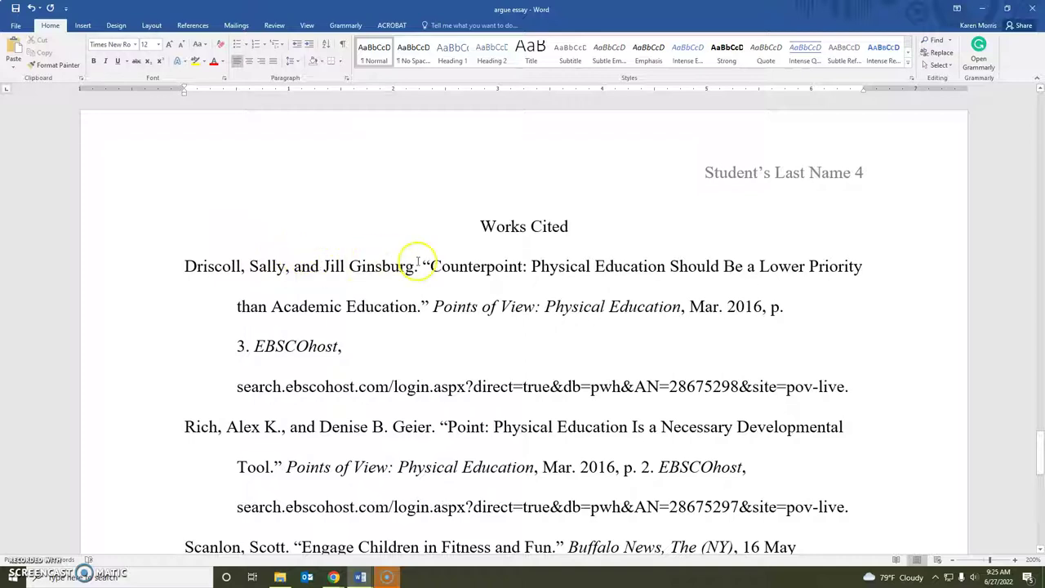
scroll(604, 316, "up", 5)
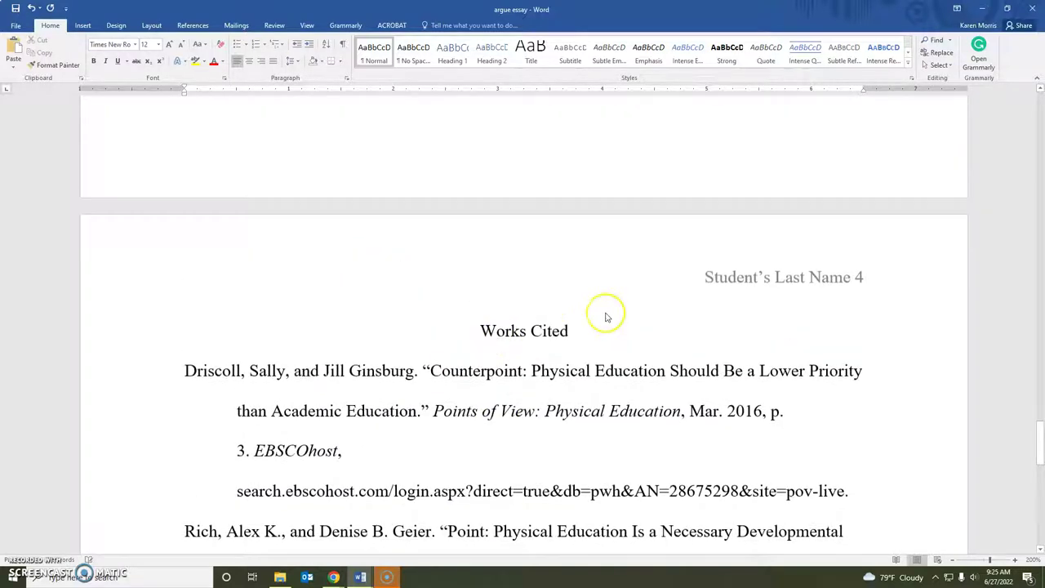
scroll(730, 348, "up", 10)
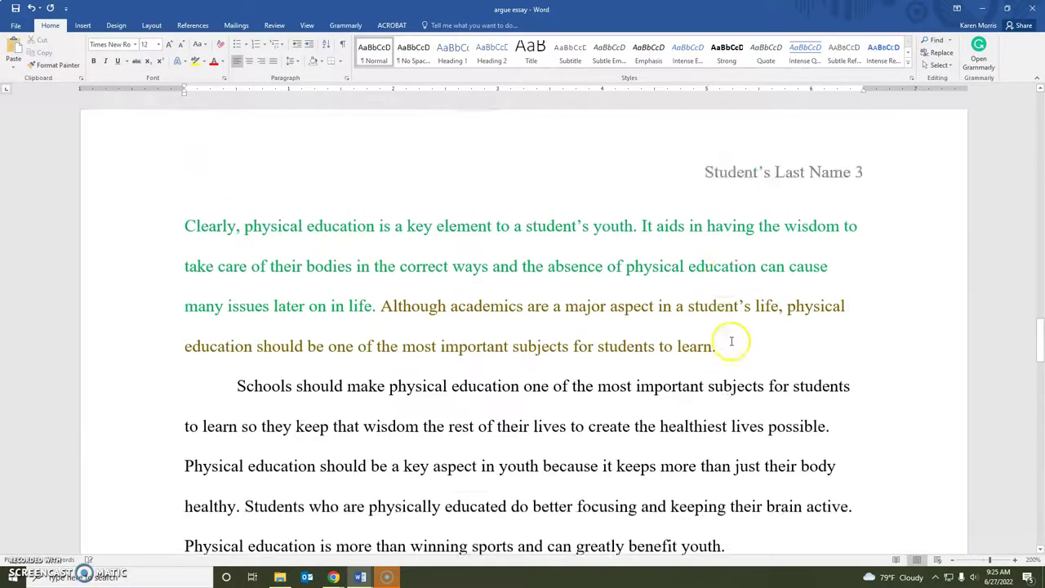
scroll(722, 342, "up", 10)
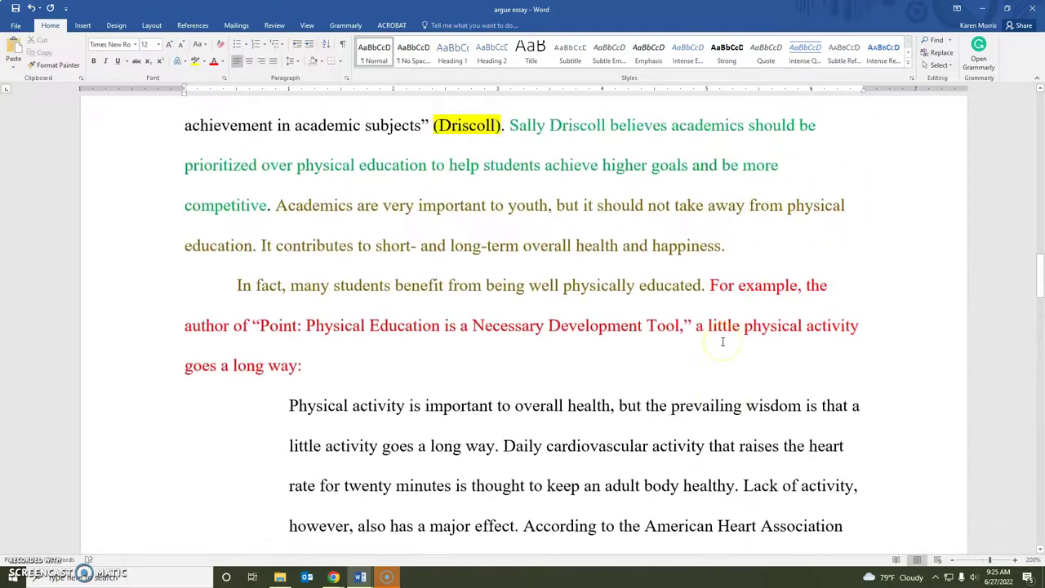
scroll(700, 334, "up", 10)
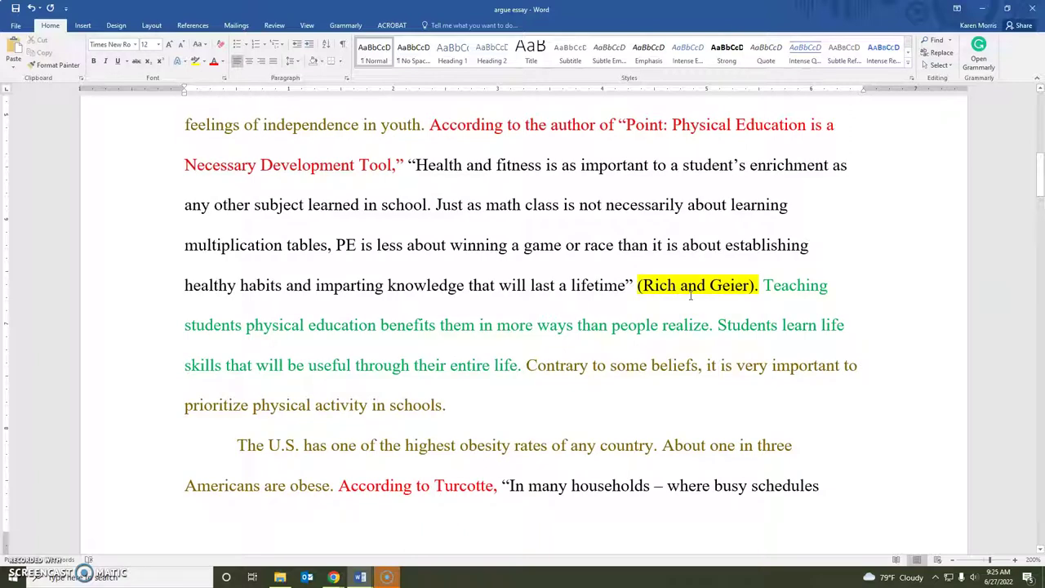
Step: Review how the first body paragraph moves from lead-in and cited quotation to the green explanation and closing sentence
left_click(672, 291)
left_click(672, 286)
left_click(478, 129)
left_click(688, 325)
left_click(646, 287)
scroll(482, 405, "up", 1)
scroll(536, 357, "up", 1)
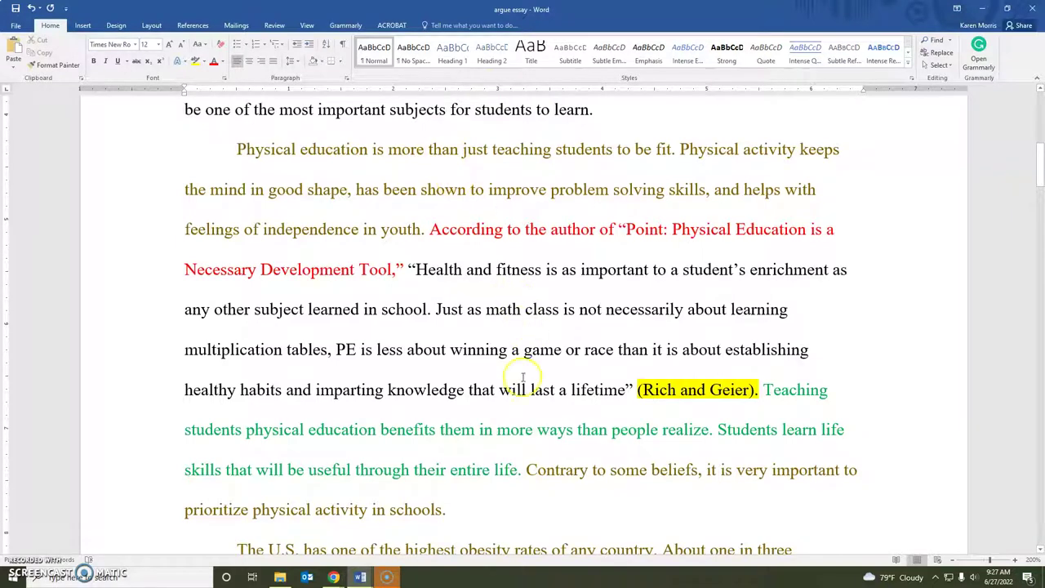
left_click(494, 210)
left_click(525, 308)
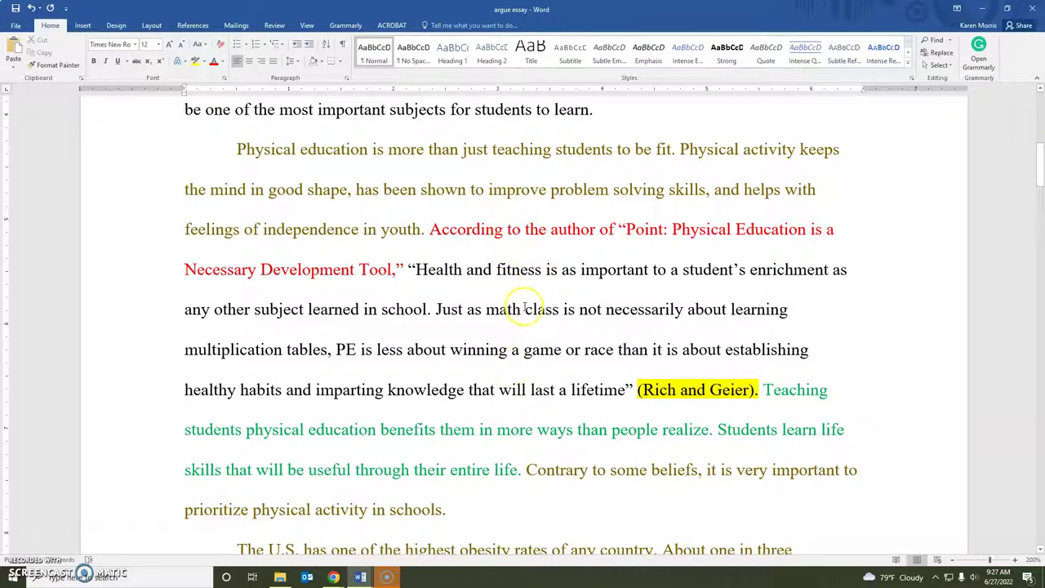
left_click(536, 471)
scroll(831, 361, "down", 2)
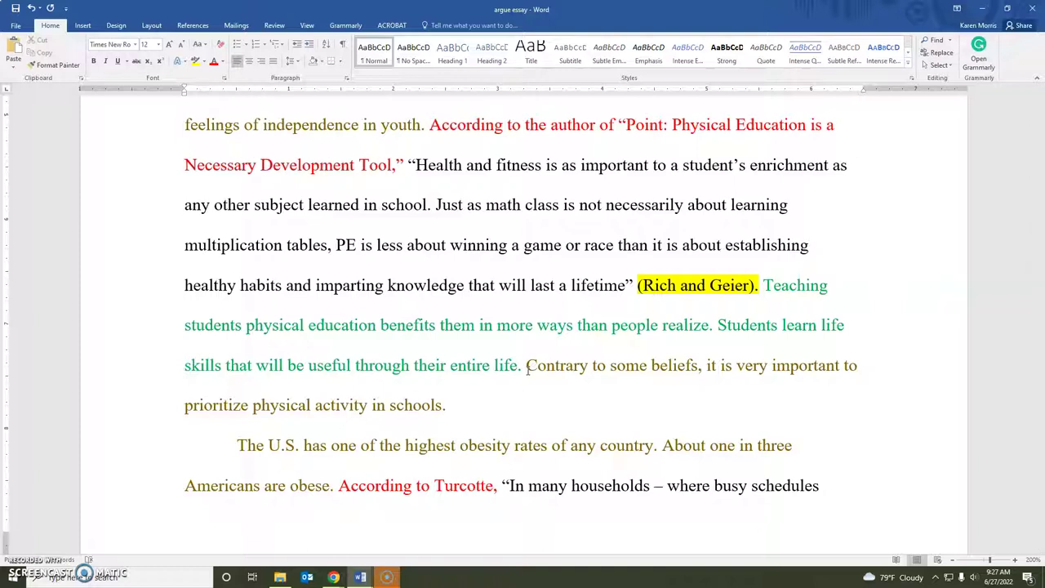
left_click(448, 412)
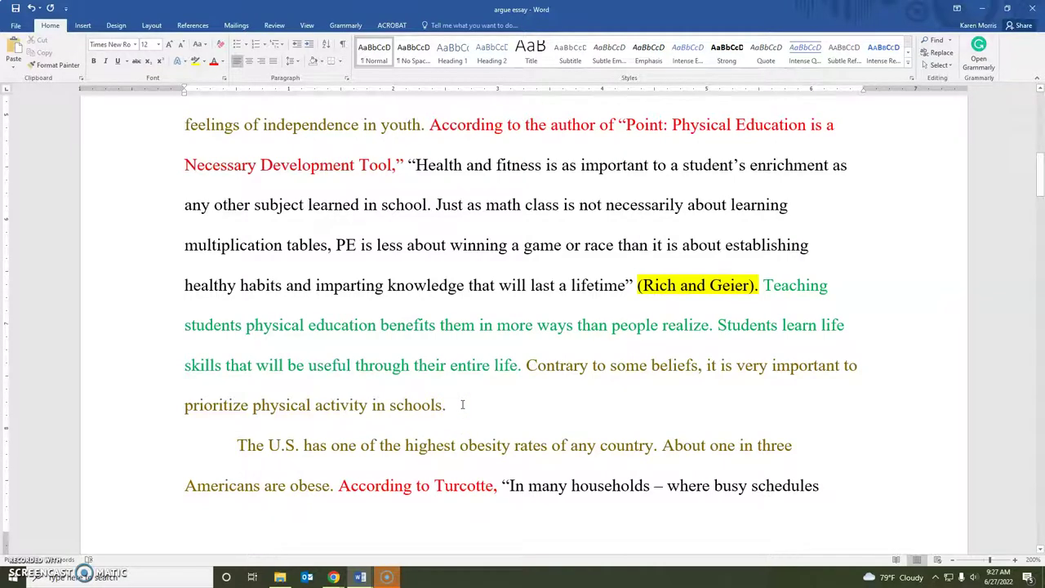
scroll(462, 404, "up", 2)
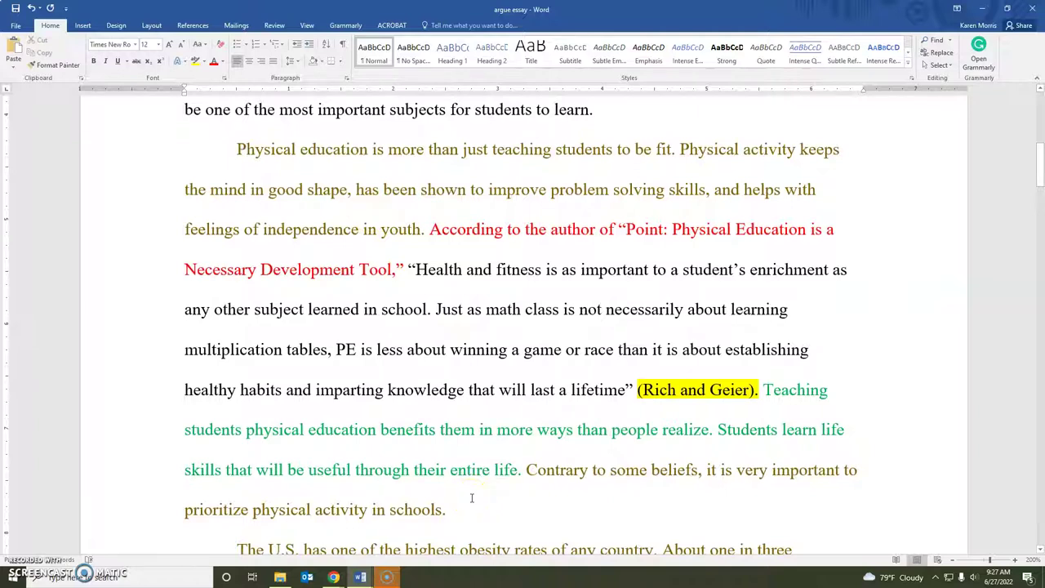
scroll(471, 497, "up", 4)
left_click(555, 376)
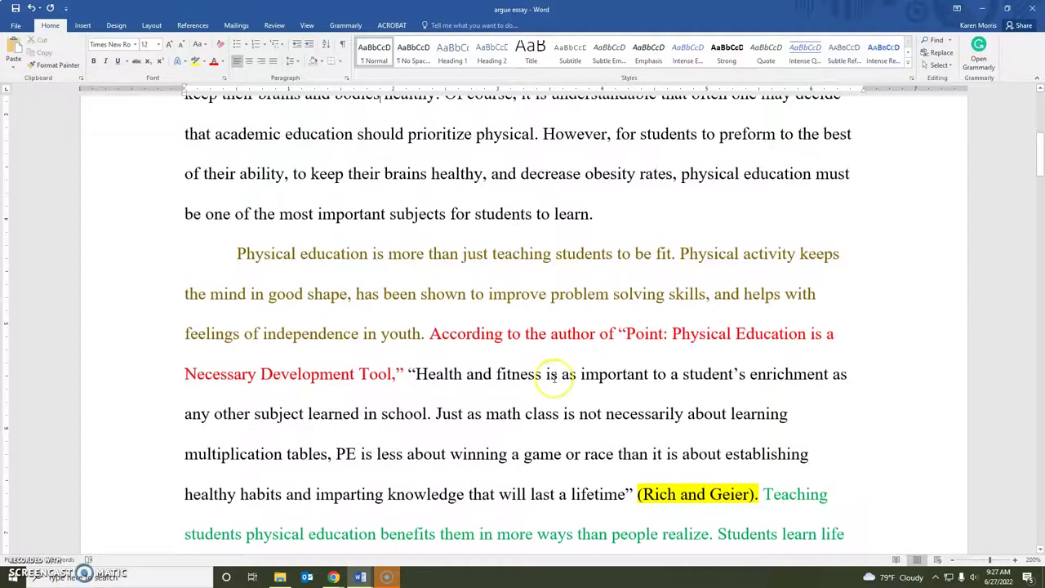
scroll(611, 285, "down", 5)
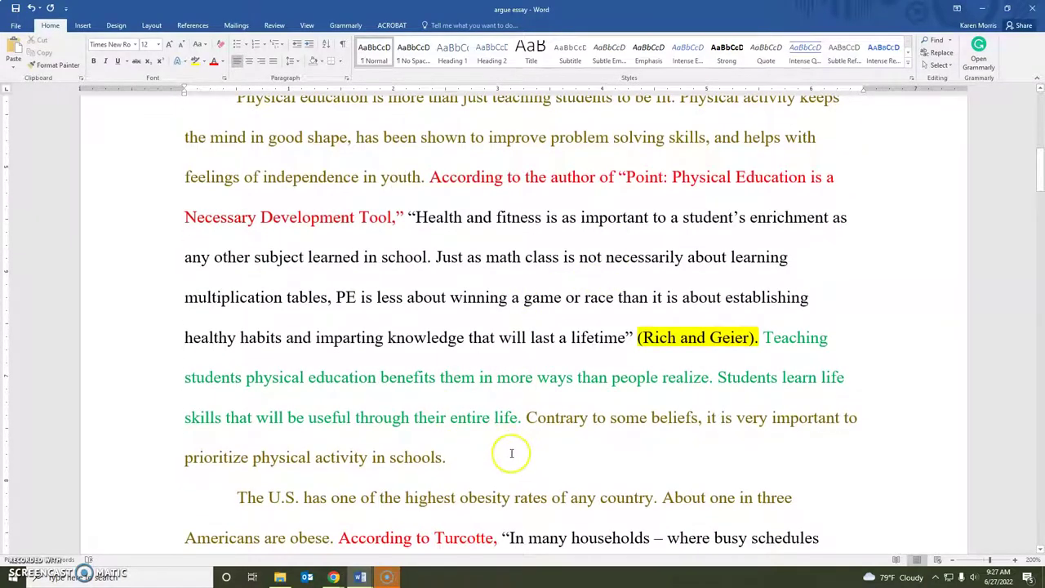
scroll(512, 454, "down", 1)
scroll(512, 454, "down", 4)
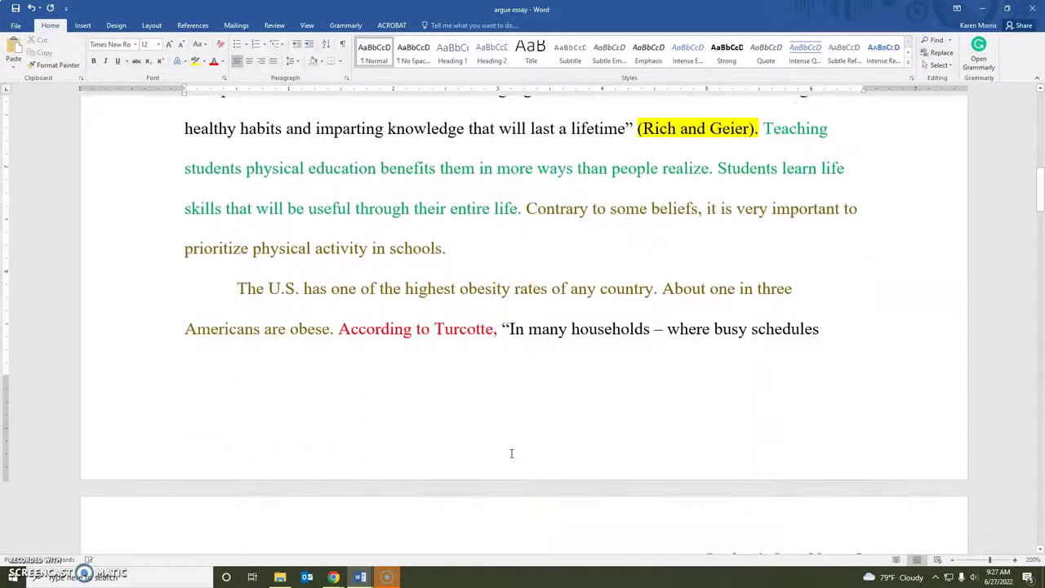
Step: Examine the second body paragraph's topic sentences, red quotation lead-in, quotation and highlighted parenthetical citation across the page break
scroll(512, 457, "down", 1)
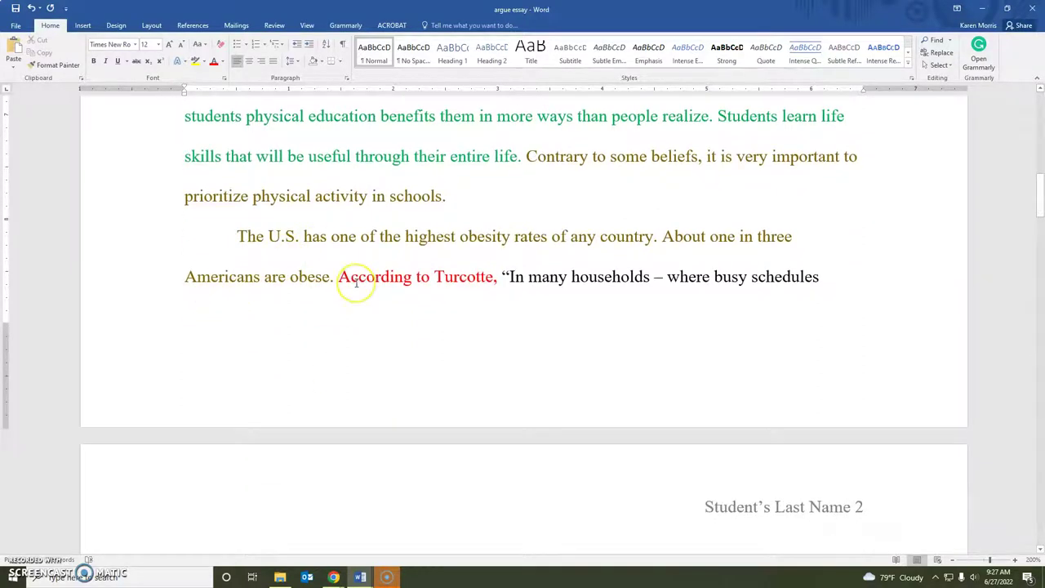
scroll(356, 282, "down", 1)
scroll(356, 282, "down", 1)
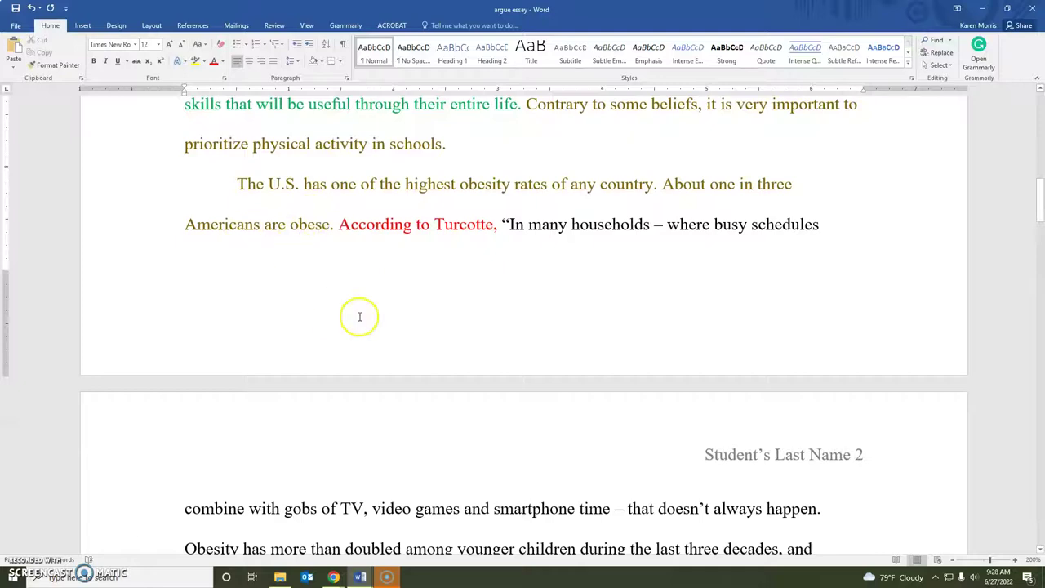
scroll(357, 315, "down", 1)
scroll(359, 313, "down", 1)
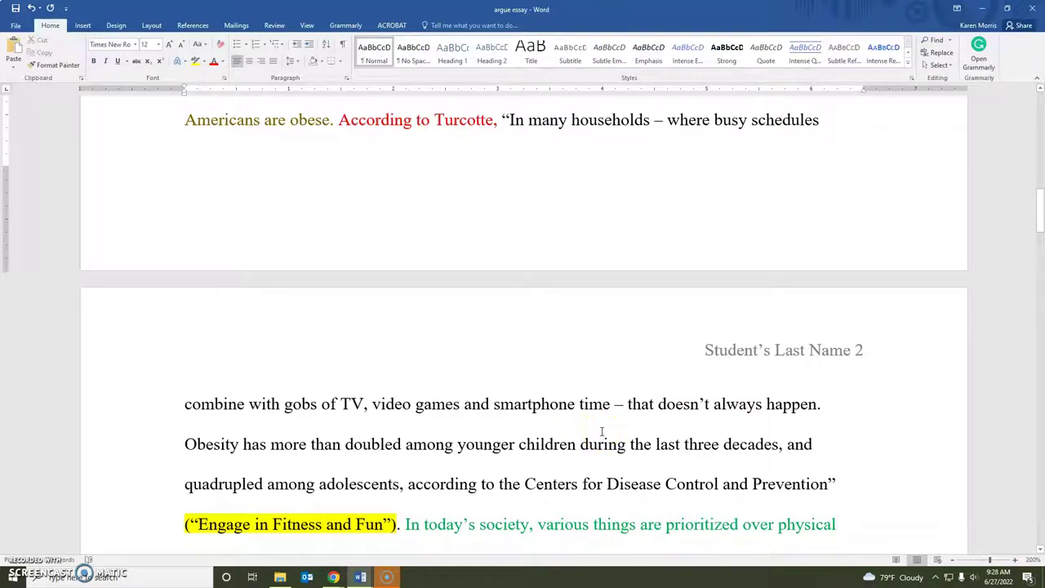
left_click(556, 121)
scroll(439, 368, "down", 1)
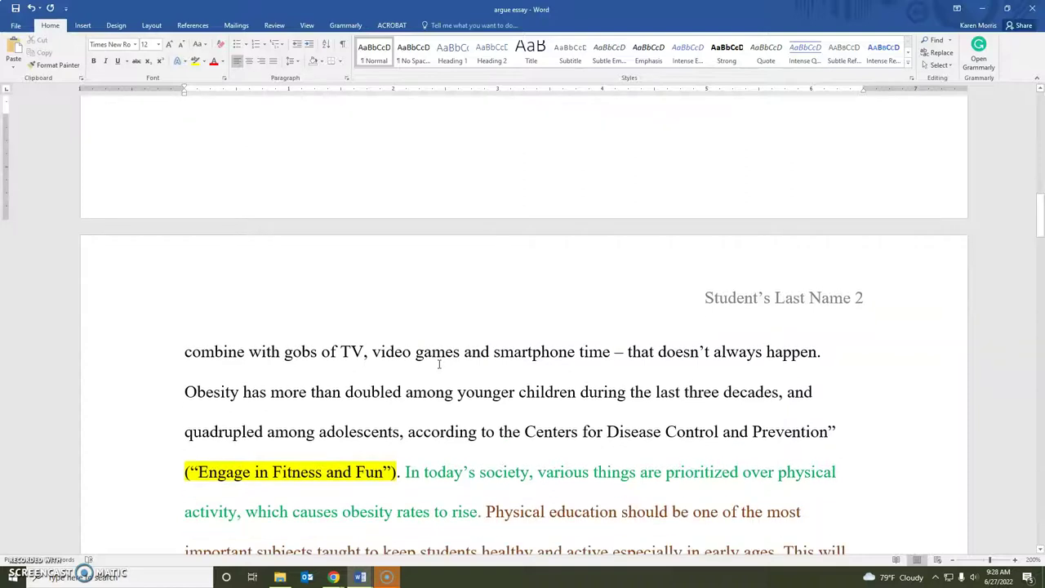
scroll(438, 365, "up", 2)
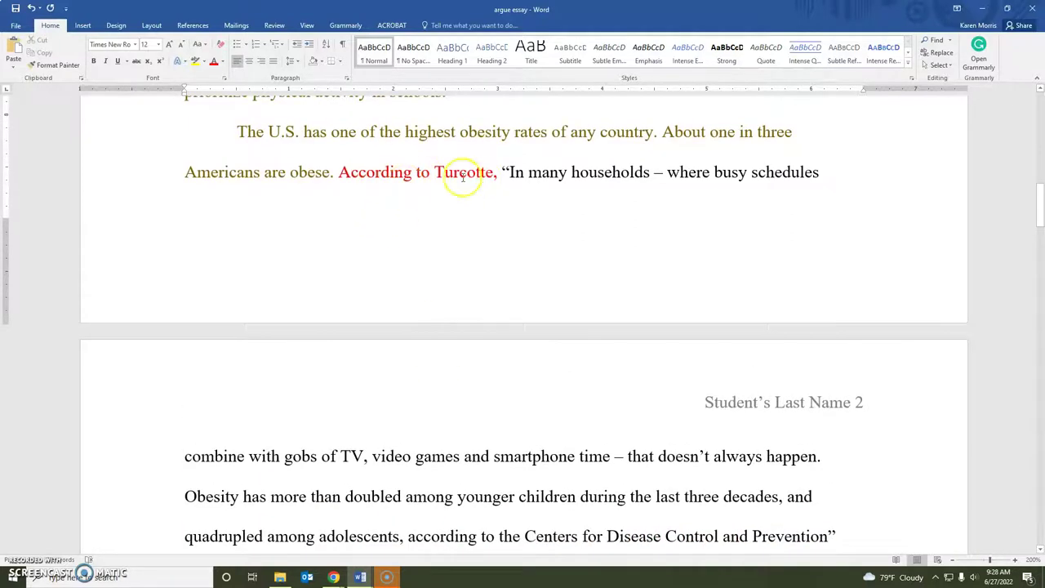
Step: Compare the second body paragraph's lead-in and highlighted citation with the author and title of its source entry on the Works Cited page
scroll(460, 294, "down", 14)
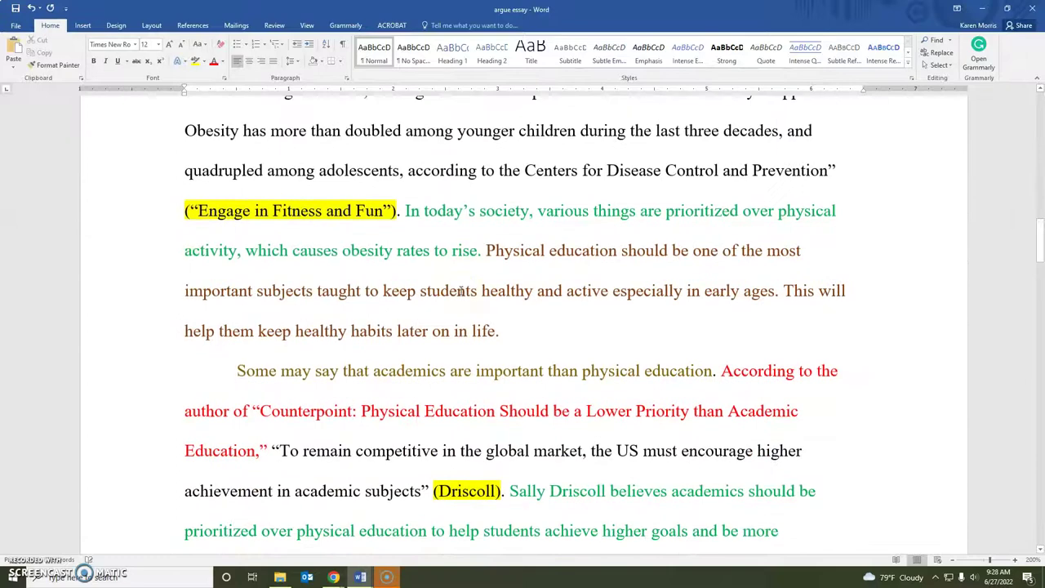
scroll(461, 290, "down", 20)
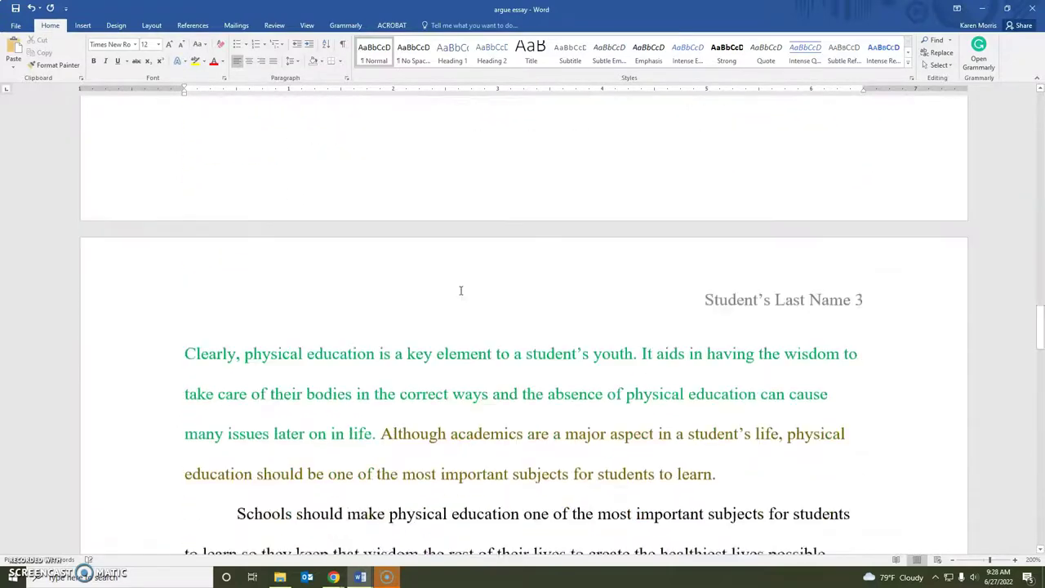
scroll(460, 290, "down", 10)
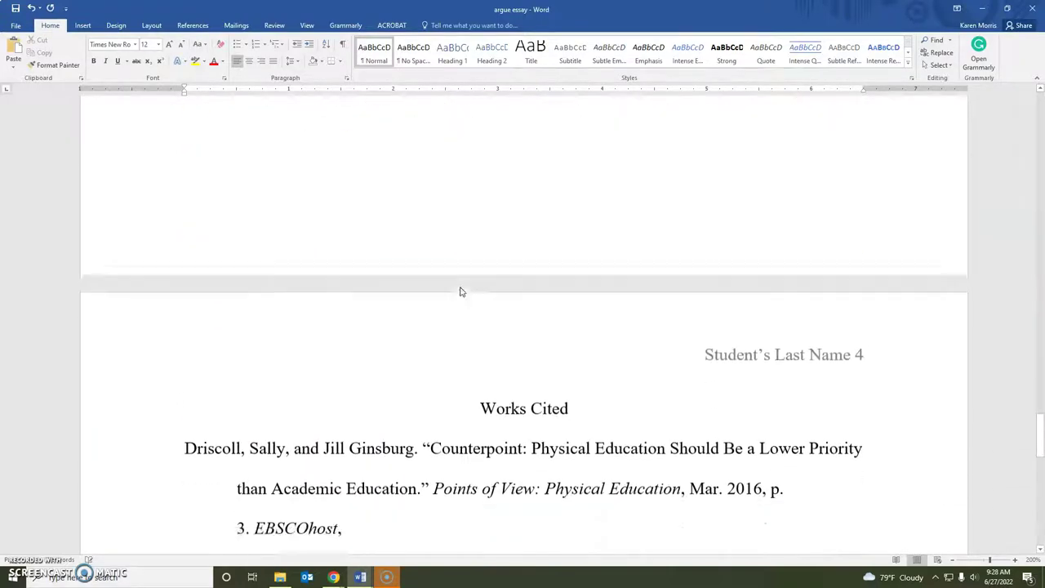
scroll(461, 287, "down", 5)
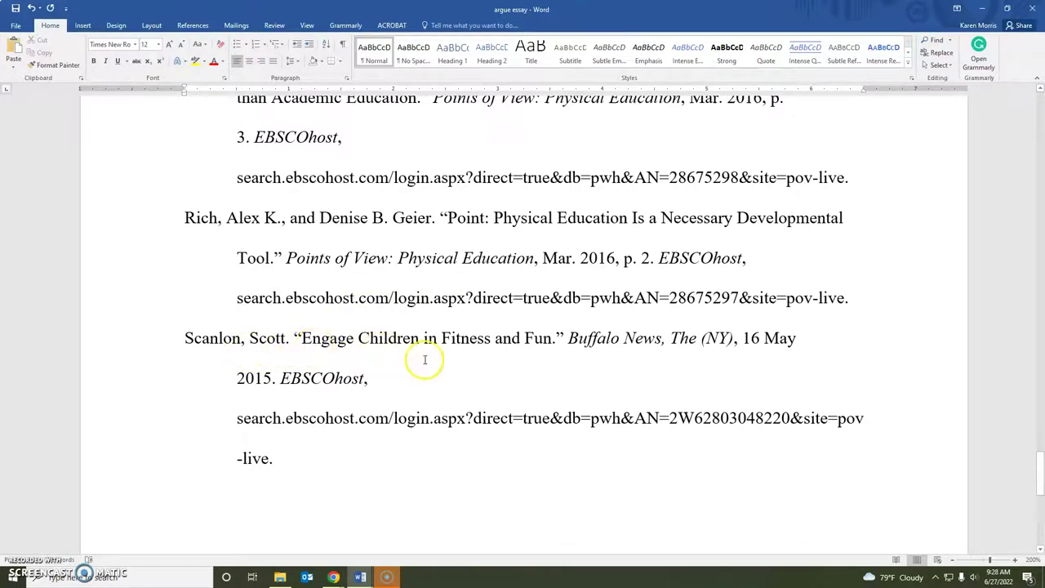
scroll(423, 356, "up", 1)
scroll(423, 359, "up", 2)
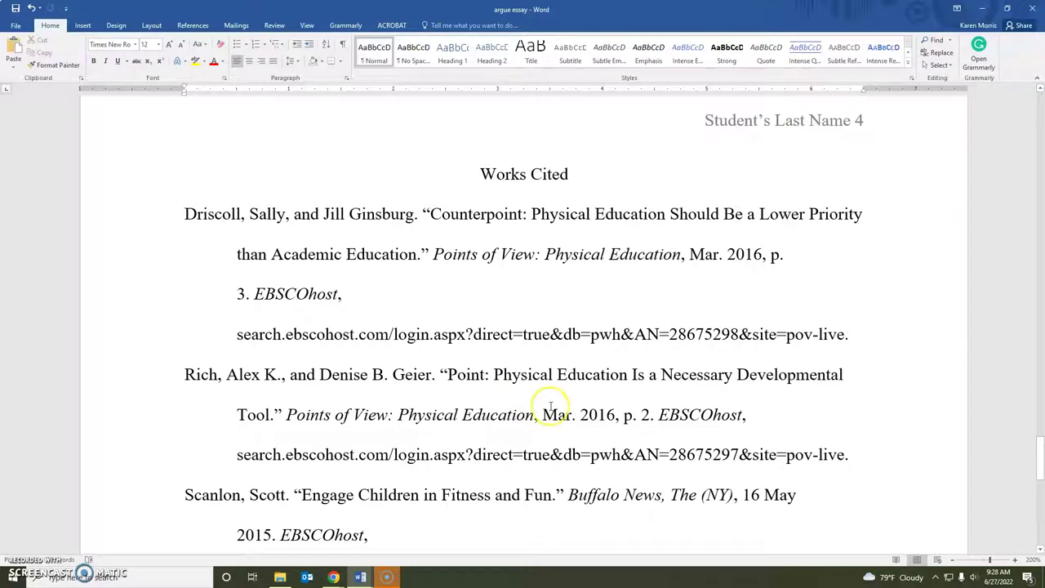
scroll(551, 406, "up", 20)
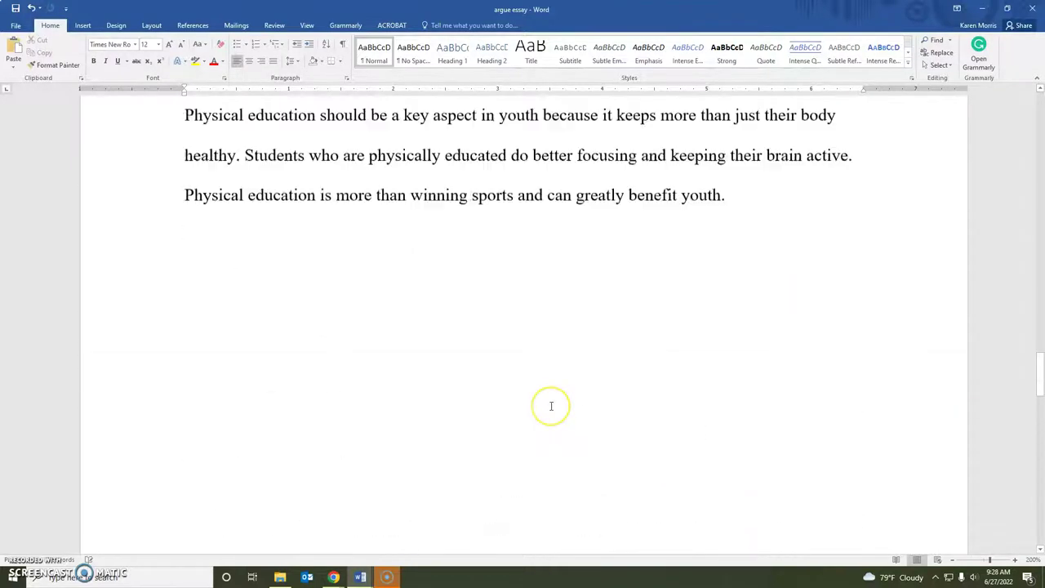
scroll(551, 406, "up", 15)
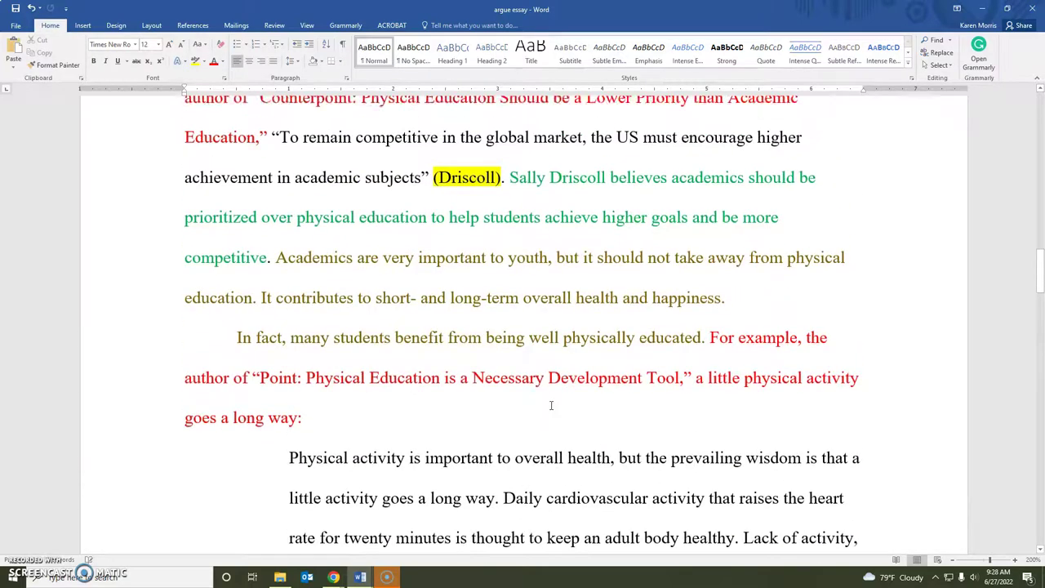
scroll(551, 405, "up", 2)
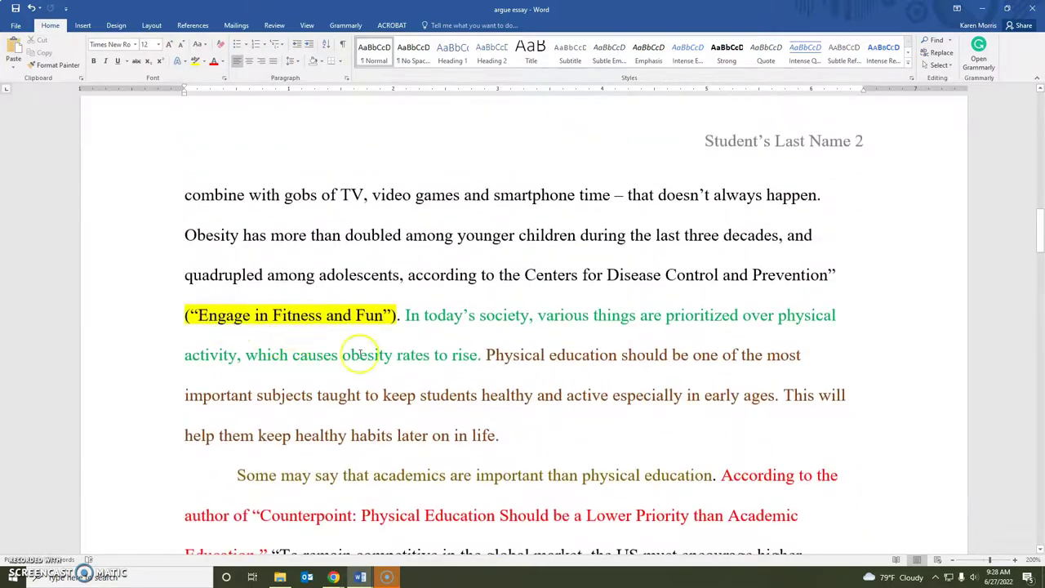
scroll(366, 355, "down", 2)
scroll(367, 356, "down", 20)
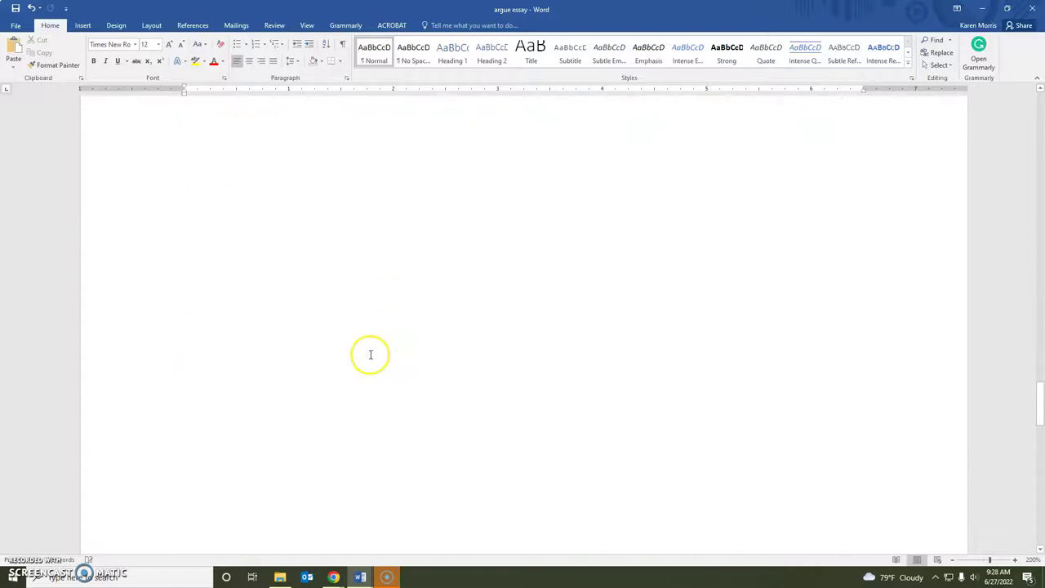
scroll(370, 354, "down", 4)
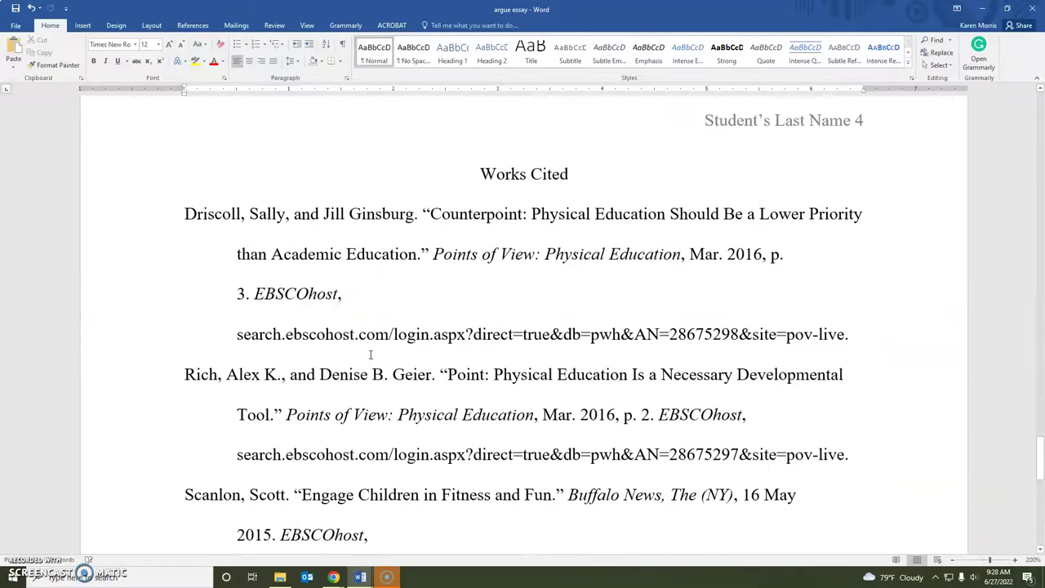
scroll(370, 354, "down", 1)
left_click(372, 352)
scroll(351, 347, "down", 1)
left_click(328, 341)
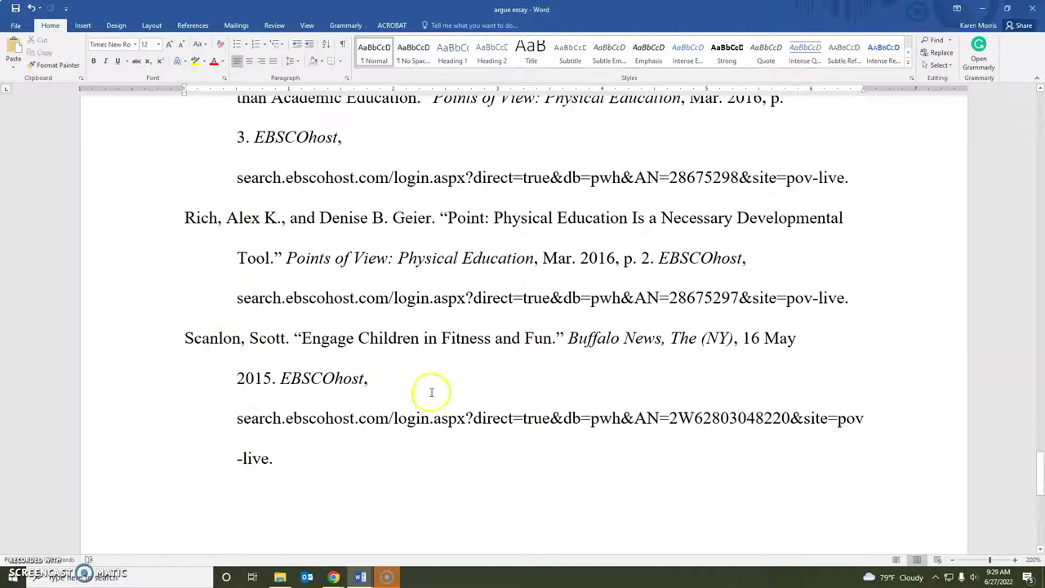
Step: Insert "who is" after the quoted person's name in the second body paragraph's red lead-in
scroll(433, 391, "up", 5)
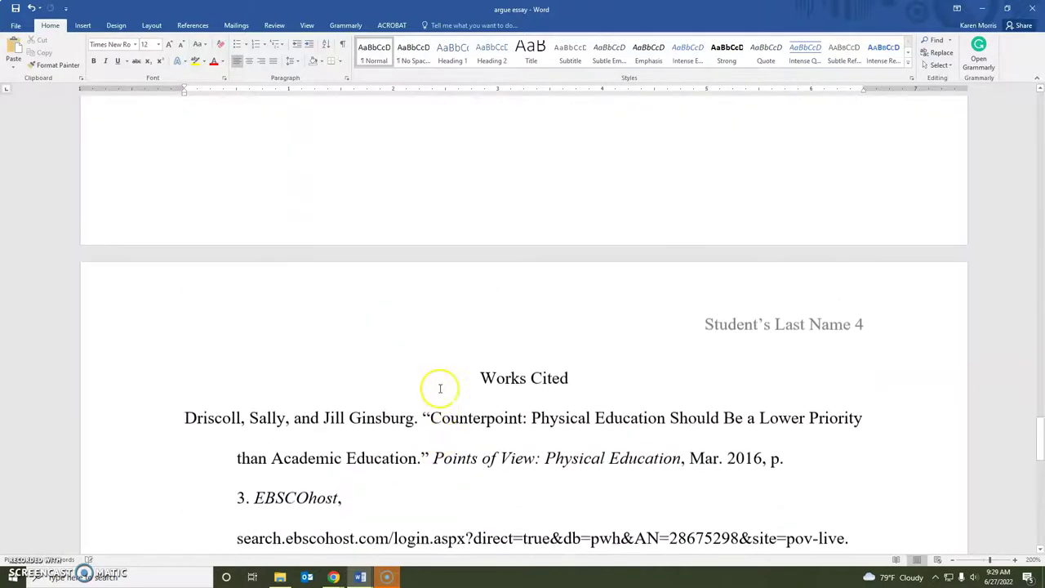
scroll(437, 389, "up", 15)
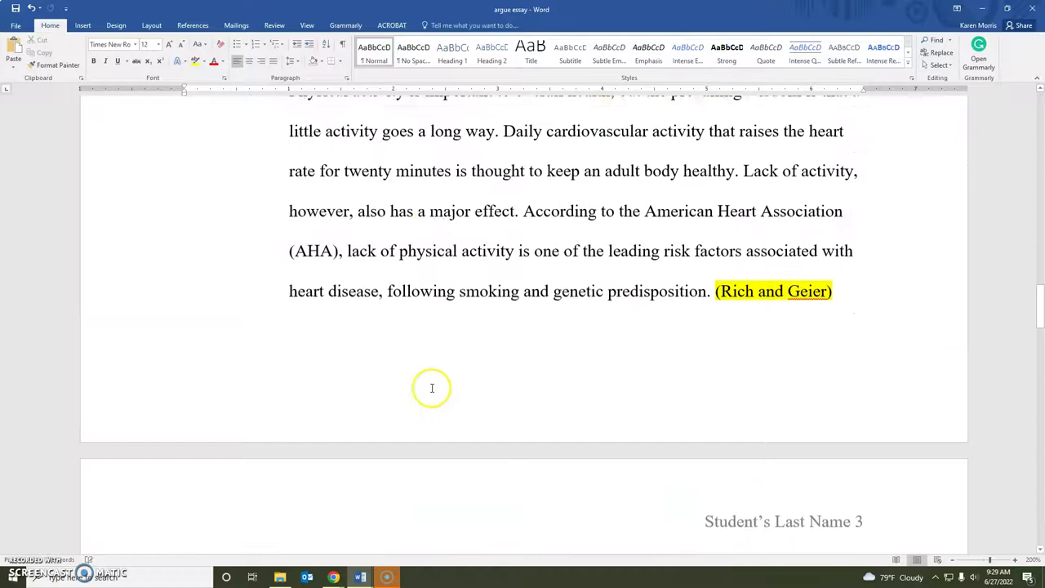
scroll(432, 388, "up", 15)
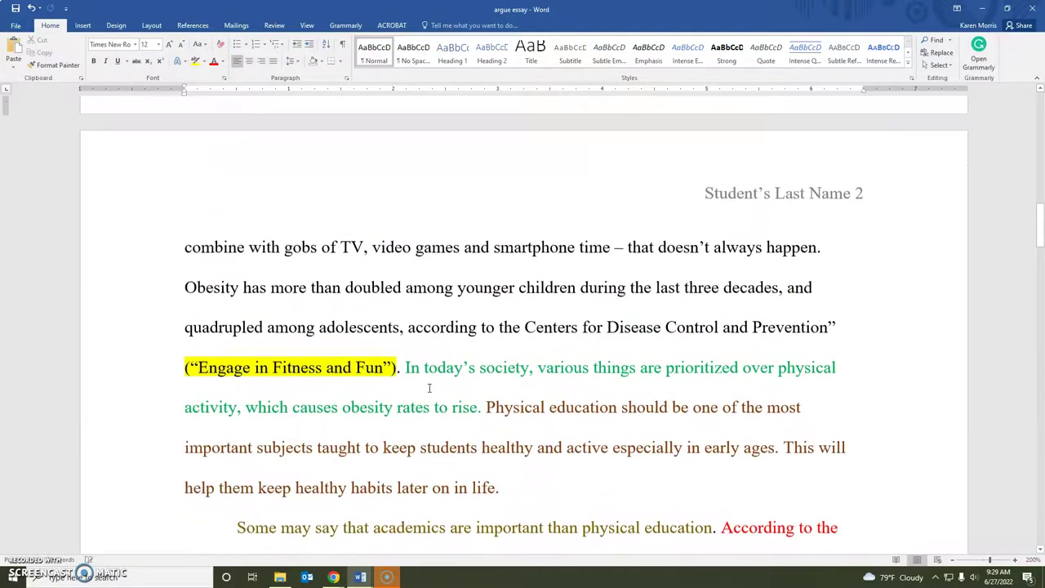
scroll(428, 388, "up", 5)
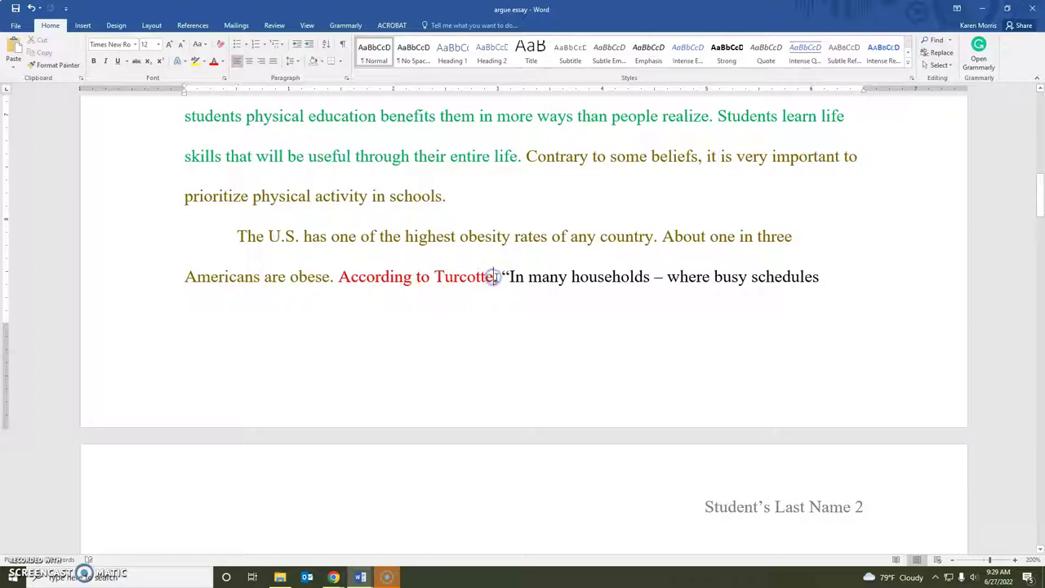
left_click(497, 277)
type("who is ")
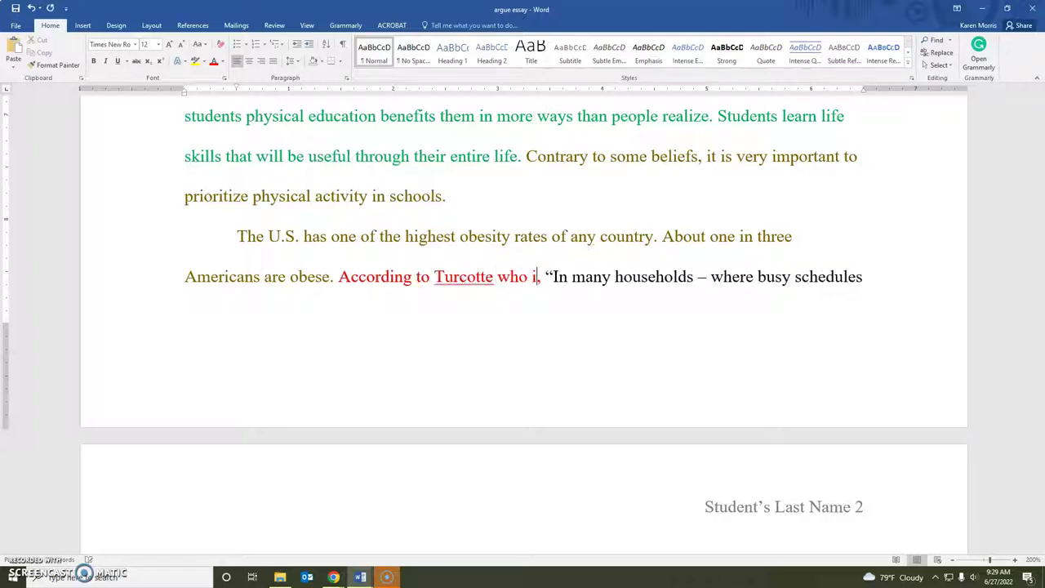
type("q")
key("BackSpace")
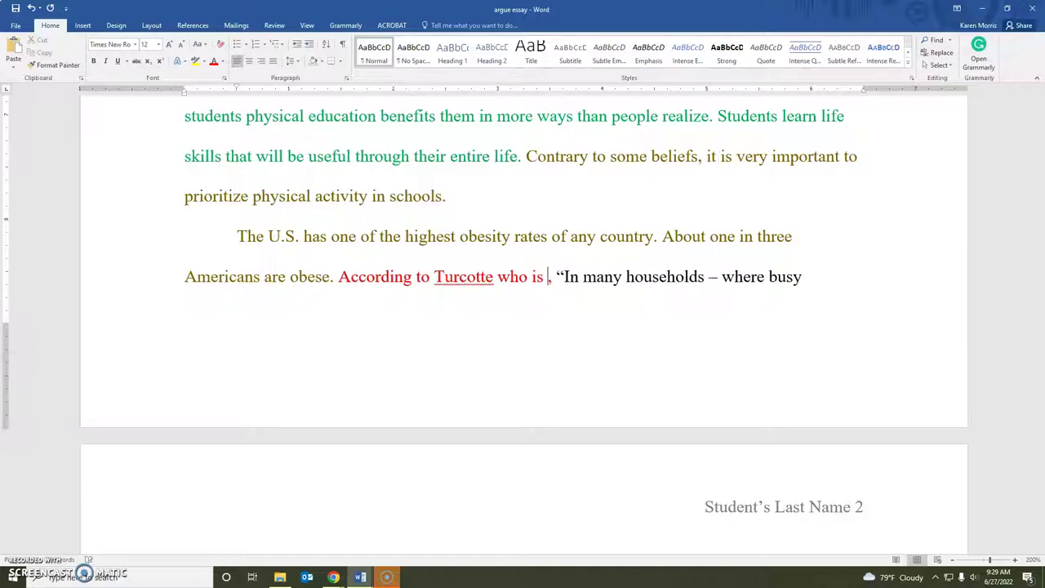
key("BackSpace")
key("BackSpace")
key("BackSpace")
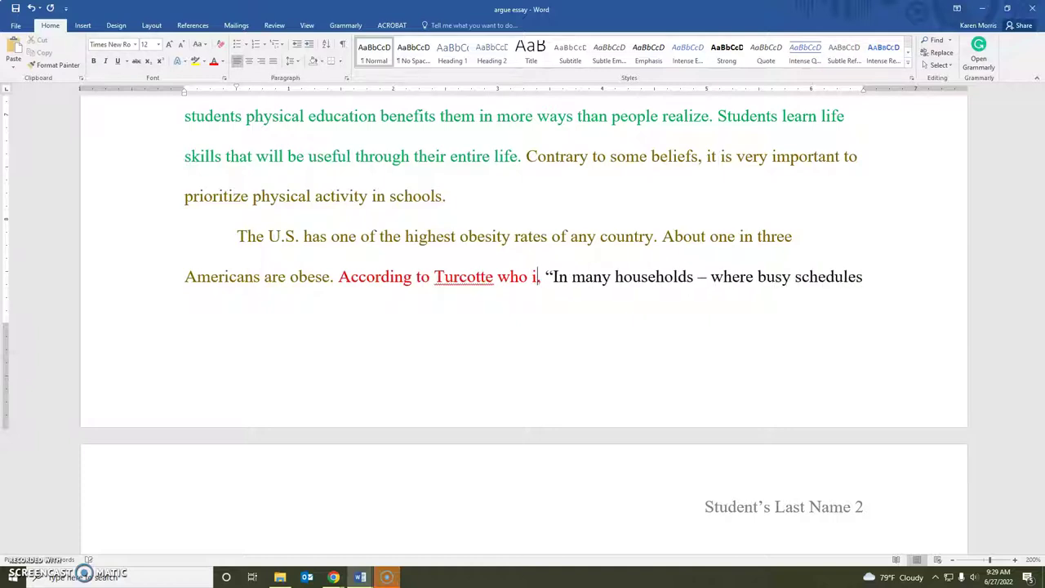
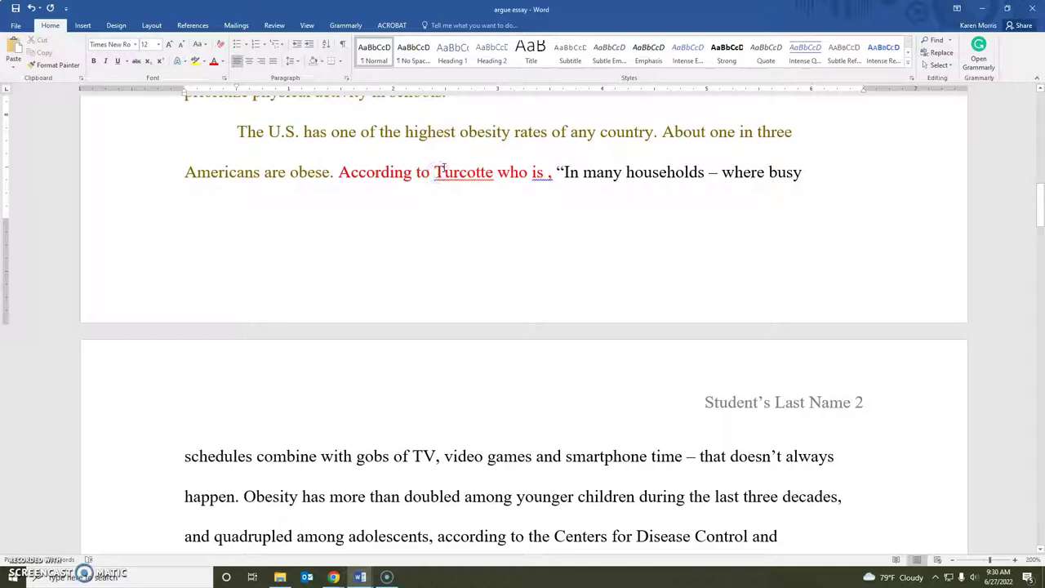
Step: Delete "According to" from the start of the second body paragraph's red lead-in
key("BackSpace")
key("BackSpace")
key("BackSpace")
key("BackSpace")
key("BackSpace")
key("BackSpace")
key("BackSpace")
key("BackSpace")
key("BackSpace")
key("BackSpace")
key("BackSpace")
key("BackSpace")
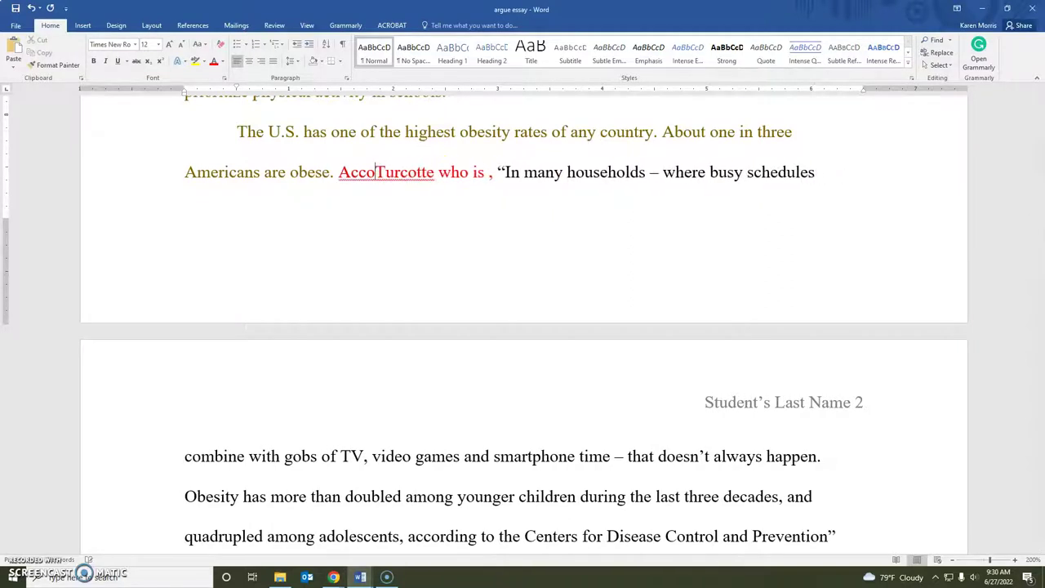
key("BackSpace")
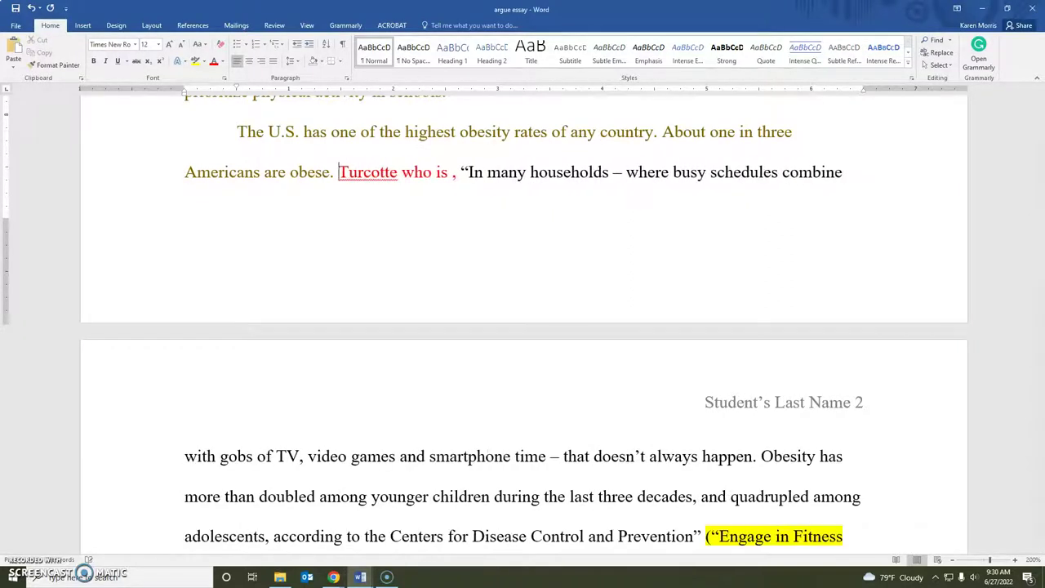
Step: Extend the lead-in after "who is" with "cited in" and the article title “Engage Children in Fitness and Fun.”
left_click(452, 174)
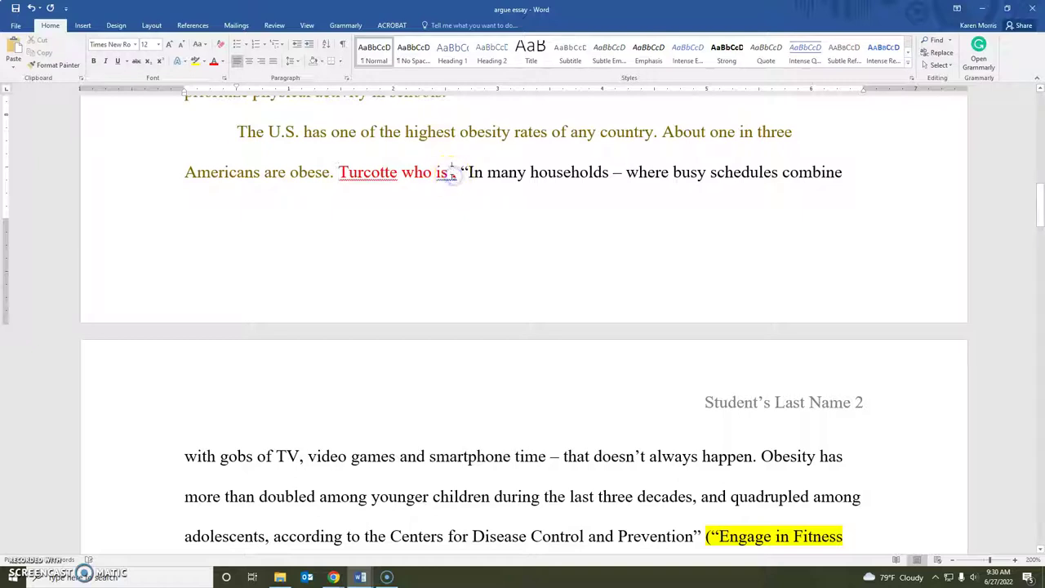
key("BackSpace")
key("BackSpace")
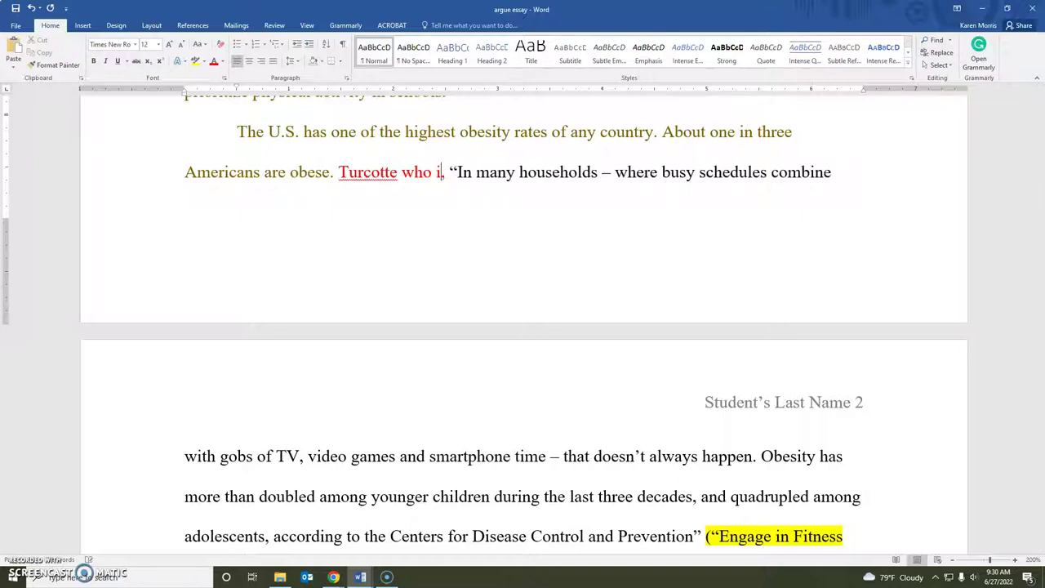
key("ctrl+z")
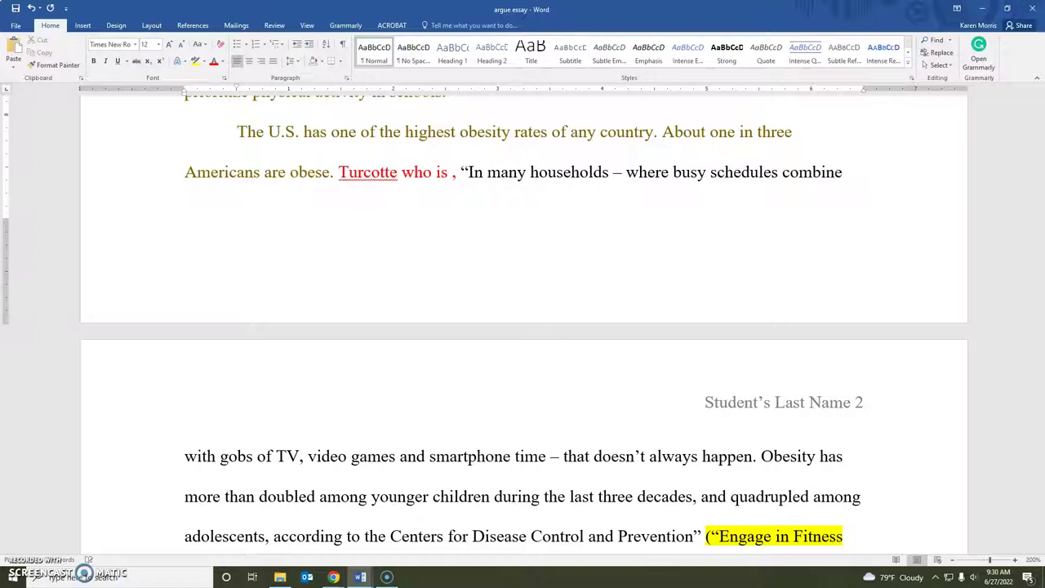
type("cited in")
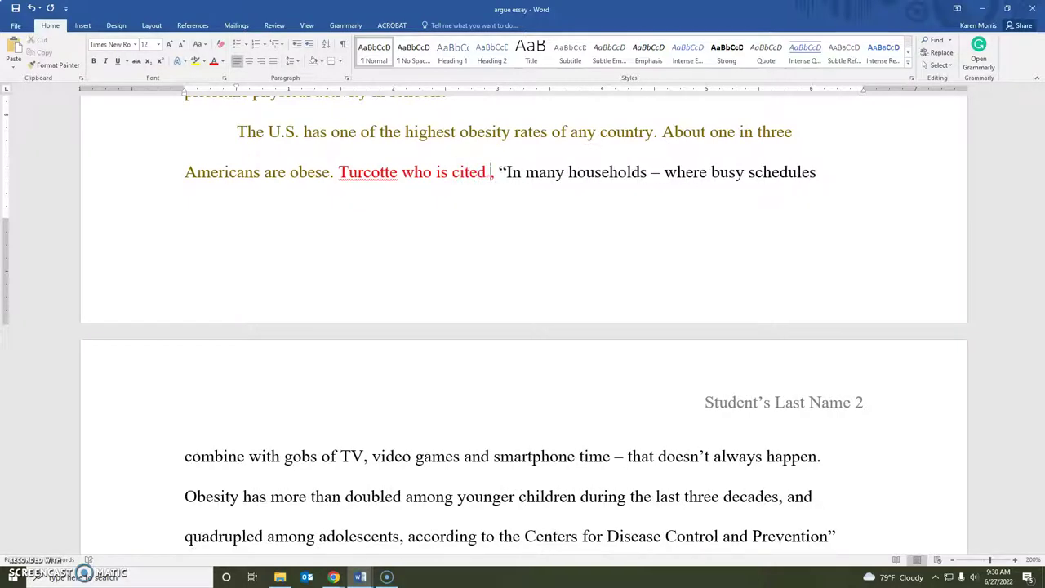
type("\"Engage Children in Fitness and Fun.\"")
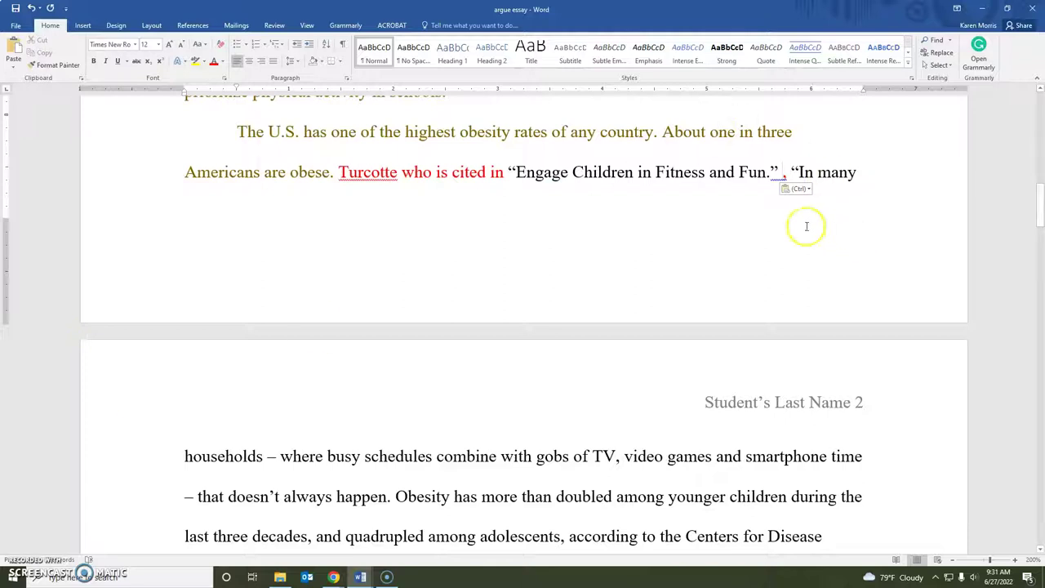
Step: Remove the stray comma after the article title, change the title's final period to a comma, and insert "the article" before the title
left_click(791, 174)
key("BackSpace")
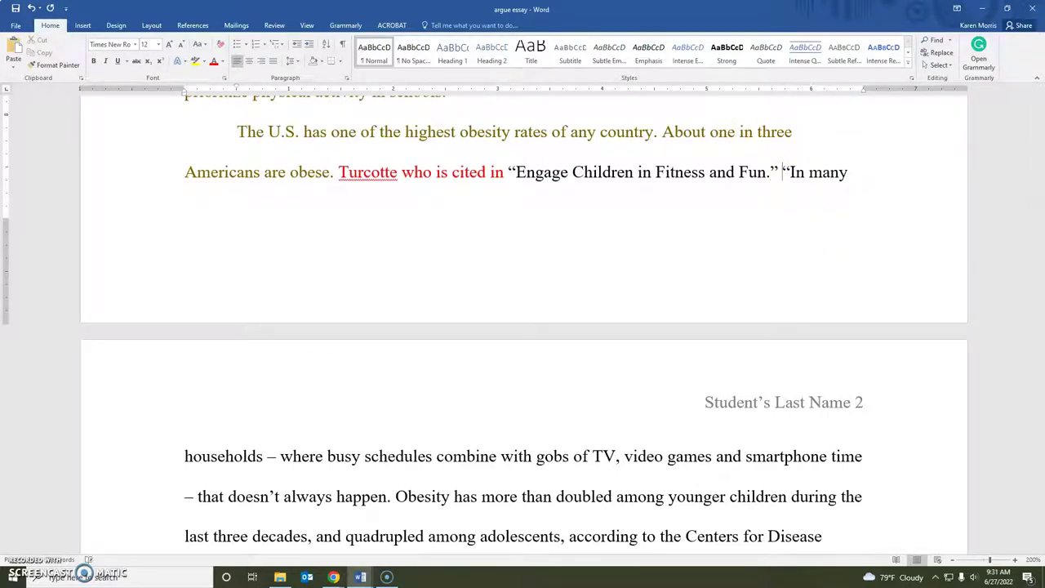
key("BackSpace")
type(",")
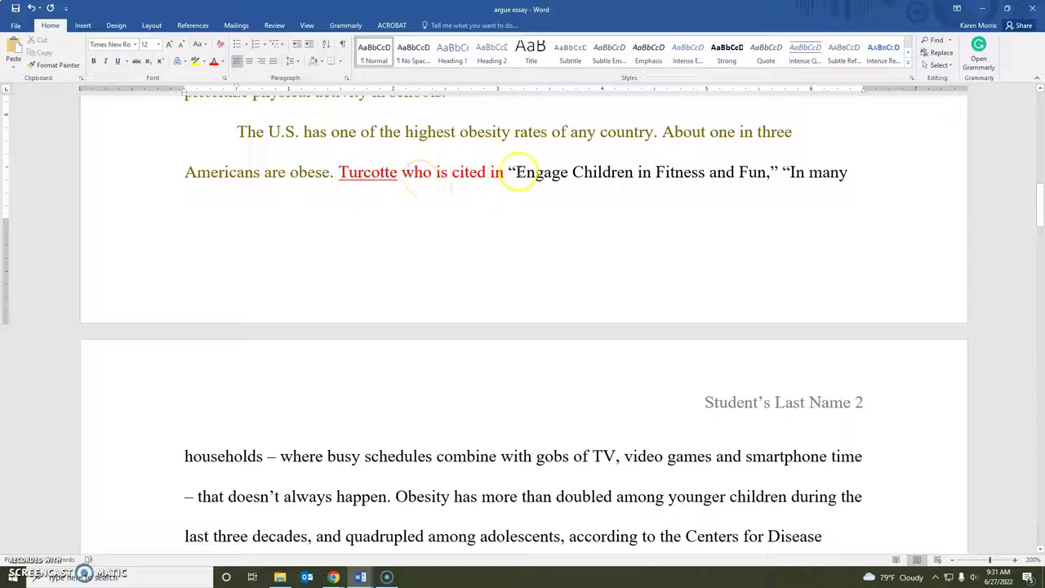
left_click(510, 172)
type("the article")
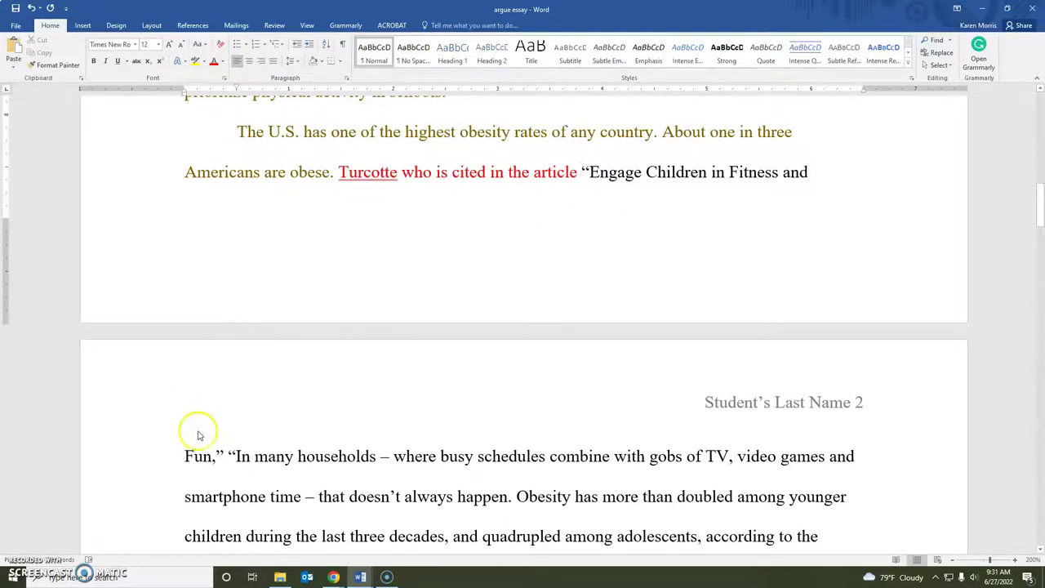
Step: Color the article title “Engage Children in Fitness and Fun,” red to match the rest of the second body paragraph's lead-in
left_click_drag(220, 452, 591, 180)
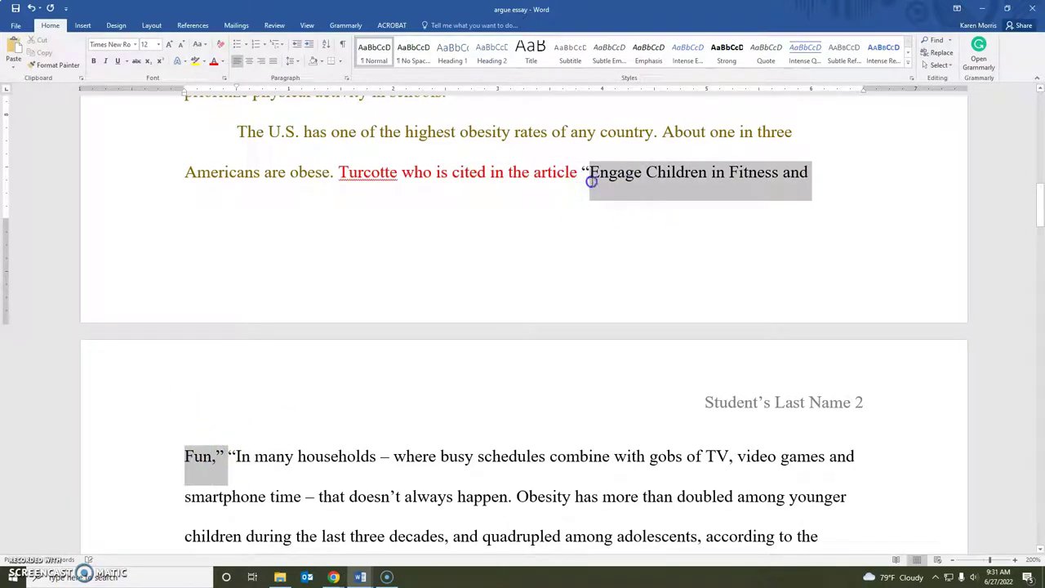
left_click(213, 62)
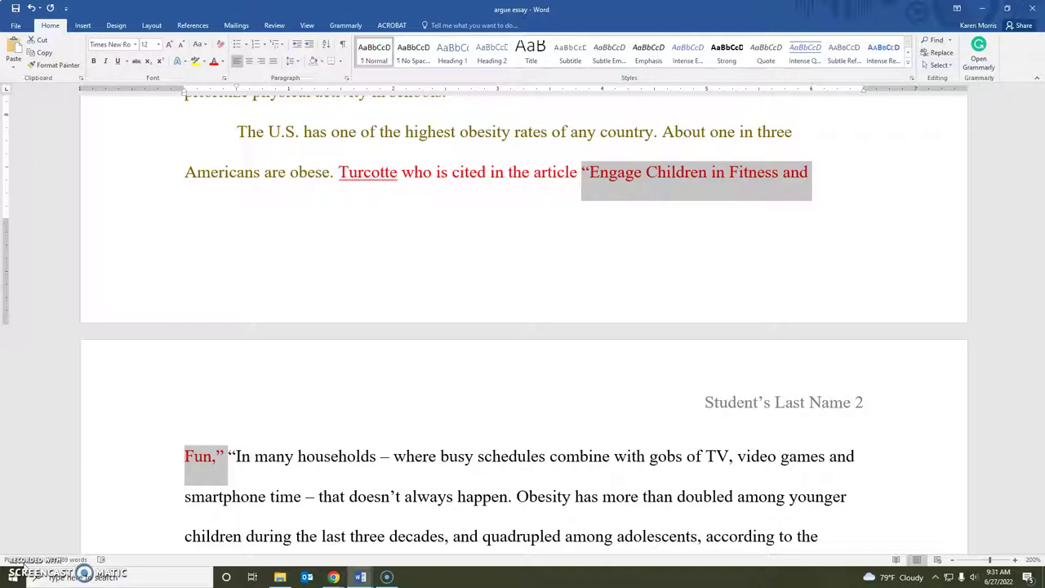
Step: Replace "the" before "article" in the second body paragraph's lead-in with the newspaper name "The Buffalo News"
scroll(193, 479, "down", 12)
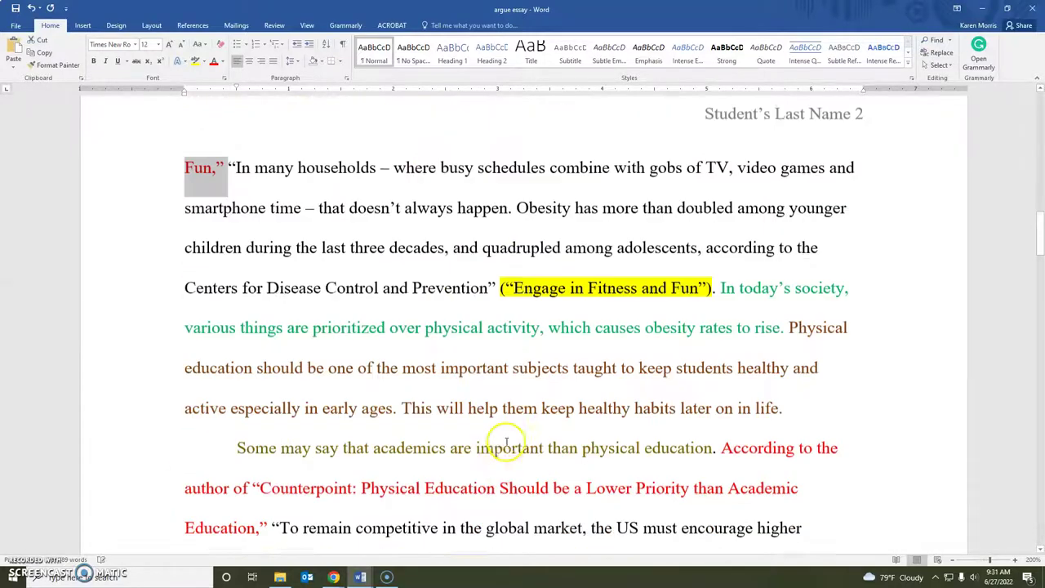
scroll(497, 445, "down", 15)
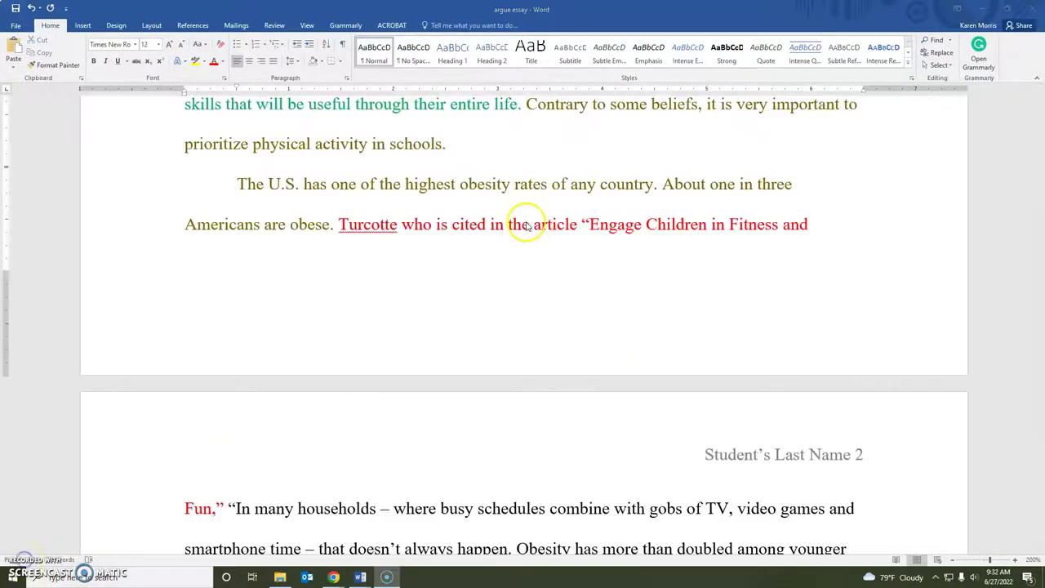
left_click(524, 222)
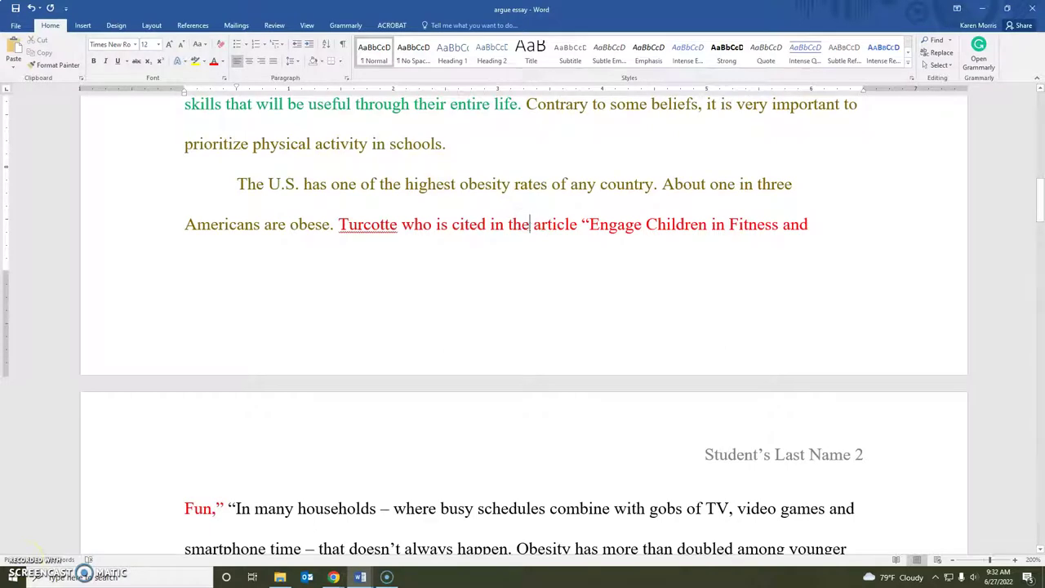
key("BackSpace")
key("BackSpace")
key("BackSpace")
type("The Bugg")
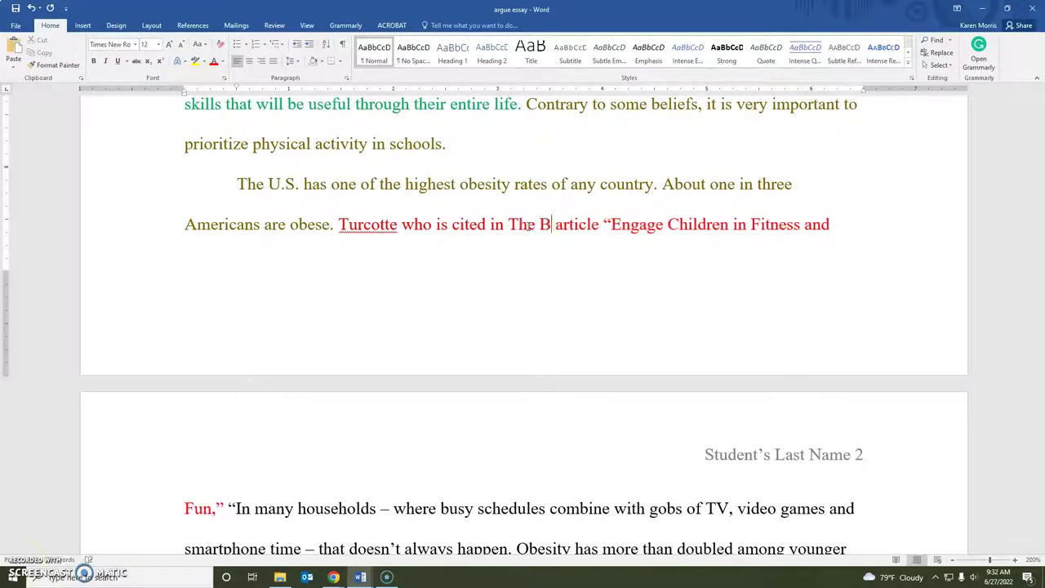
key("BackSpace")
key("BackSpace")
type("ffalo N")
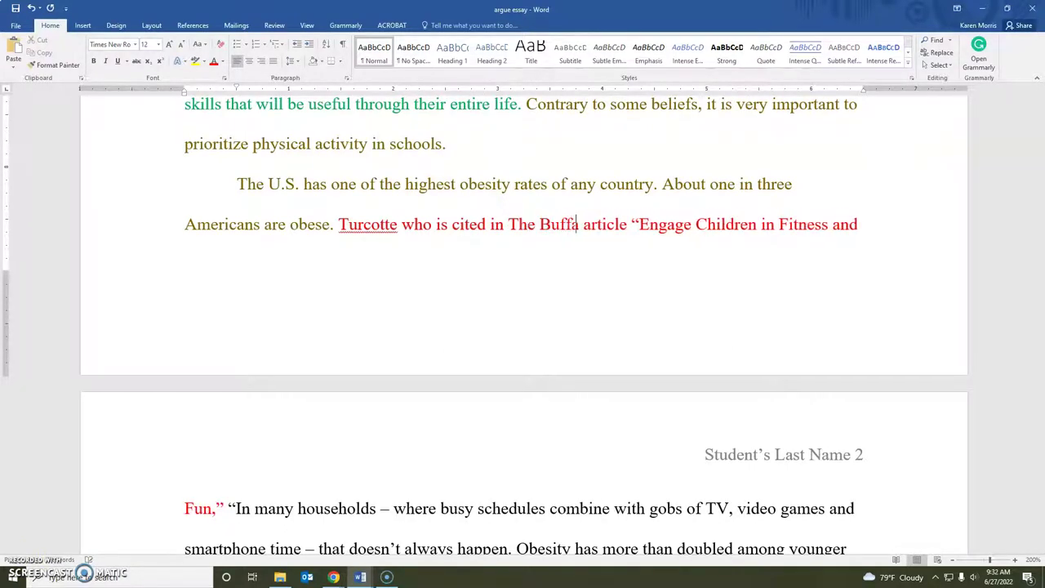
type("ews")
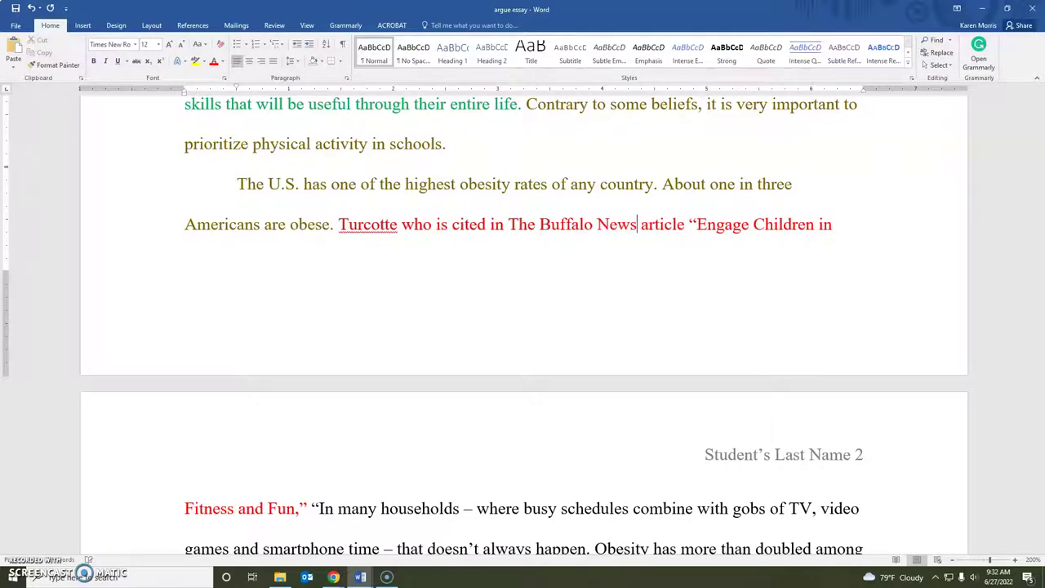
Step: Italicize the newspaper name "The Buffalo News" in the red lead-in
left_click_drag(640, 226, 514, 218)
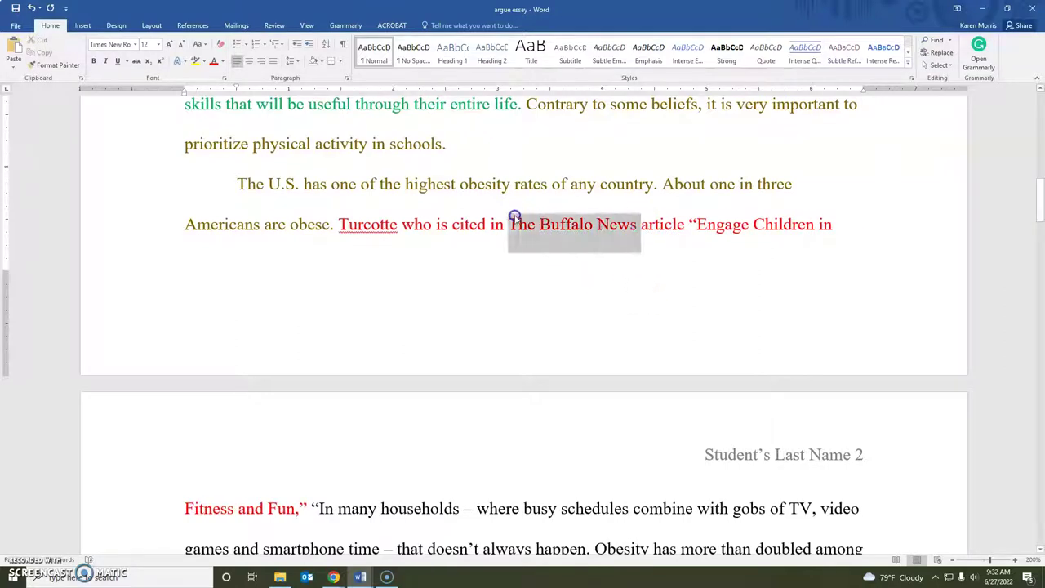
left_click(105, 61)
left_click(355, 290)
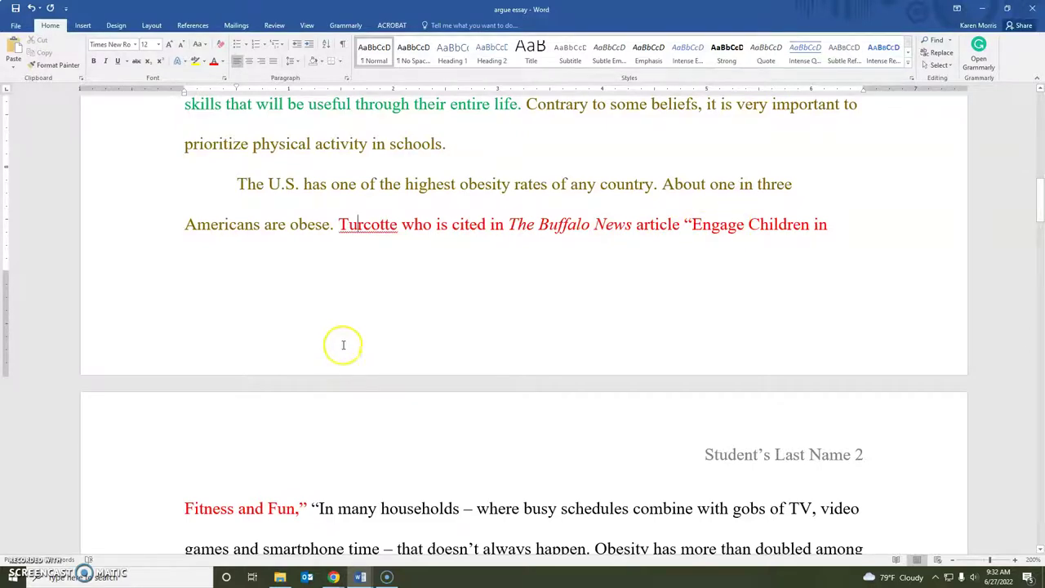
Step: Remove the comma inside the article title's closing quotation mark and insert "says," between the title and the quotation
scroll(343, 344, "down", 1)
left_click(312, 455)
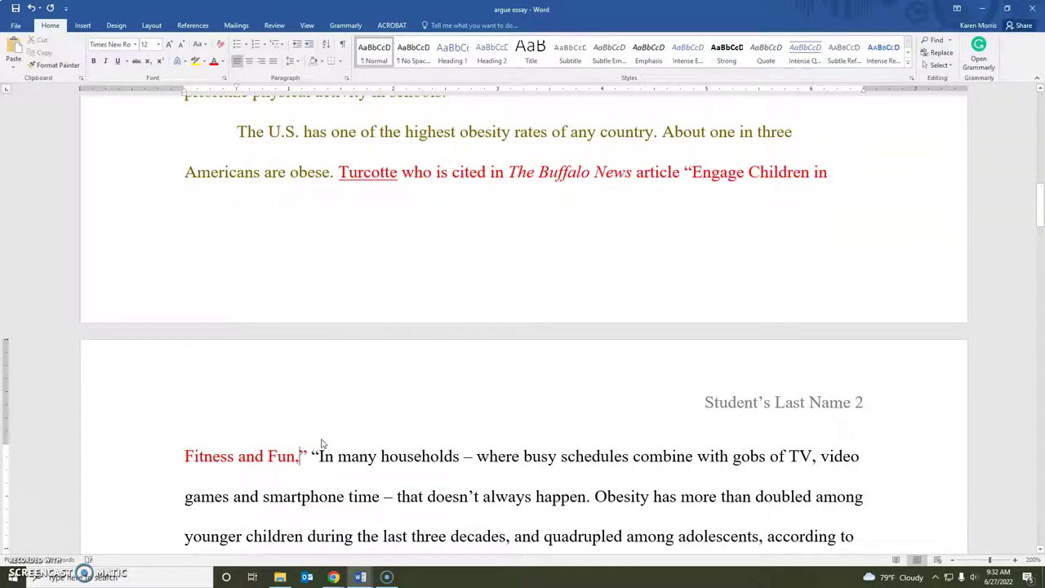
key("BackSpace")
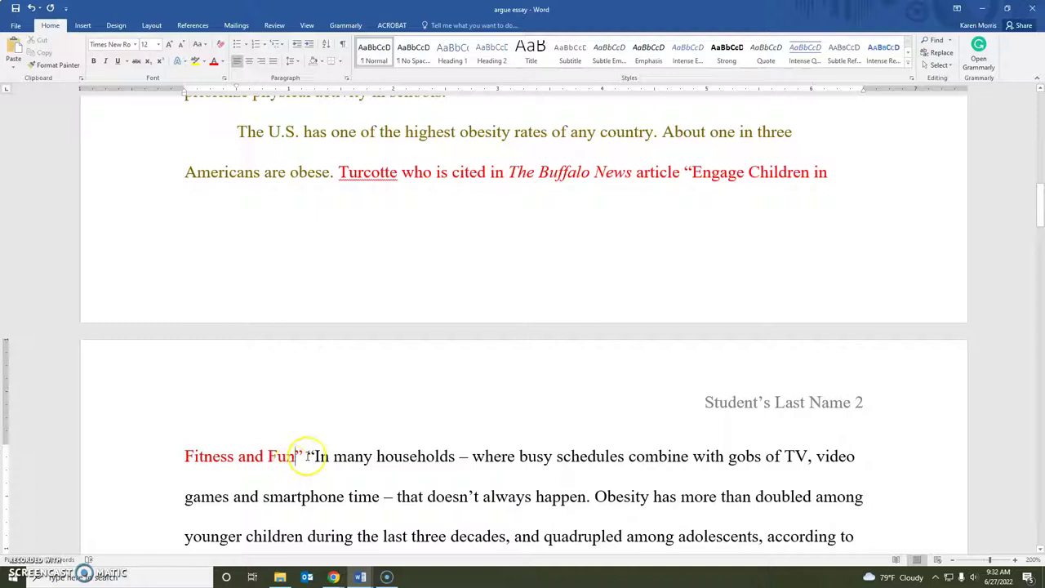
type("says,")
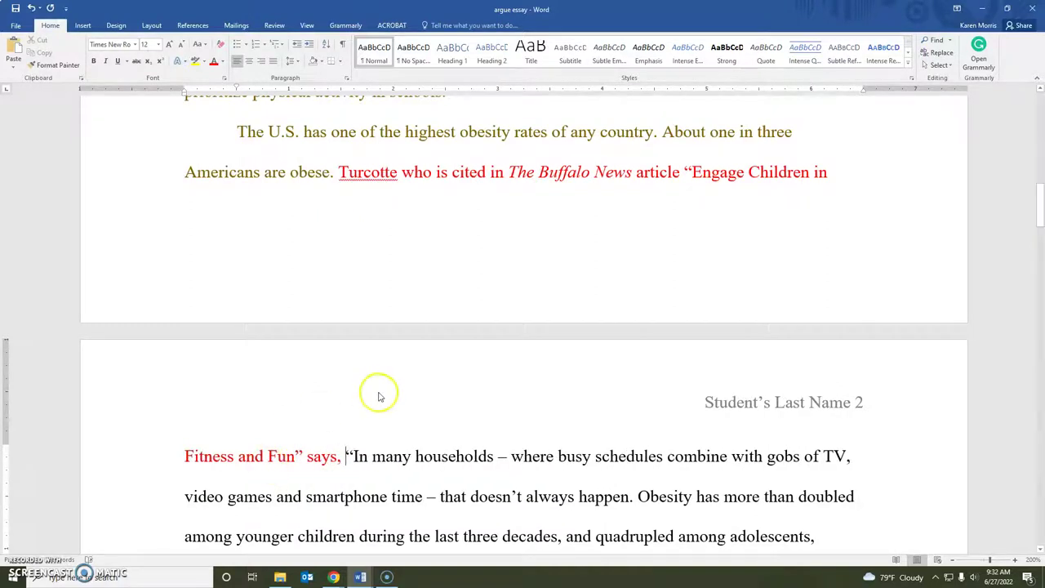
Step: Change the lead-in verb "says" before the quotation to "argues", keeping the comma after it
scroll(376, 392, "down", 2)
scroll(323, 344, "down", 2)
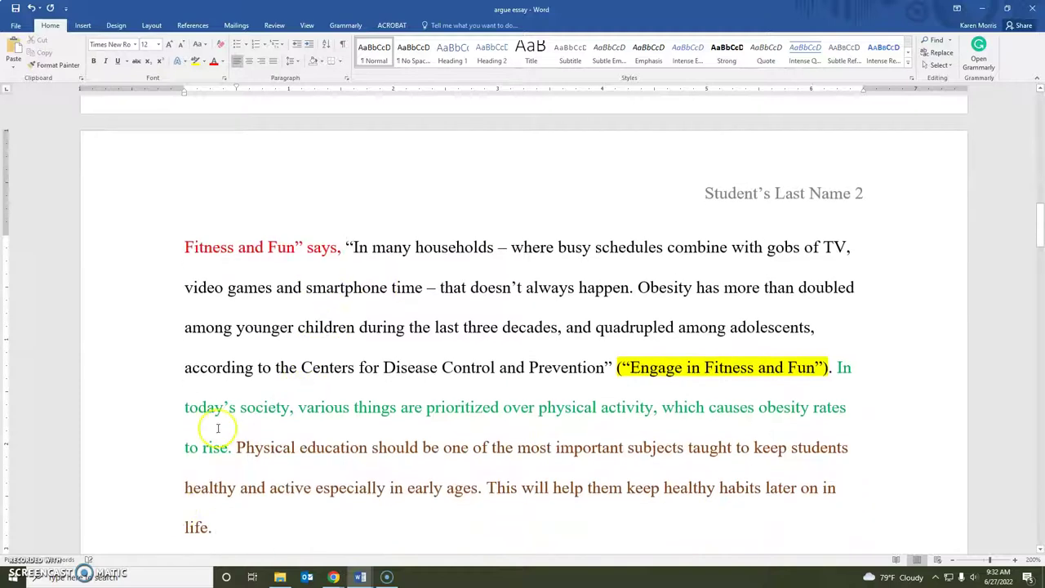
scroll(220, 421, "down", 1)
left_click(334, 198)
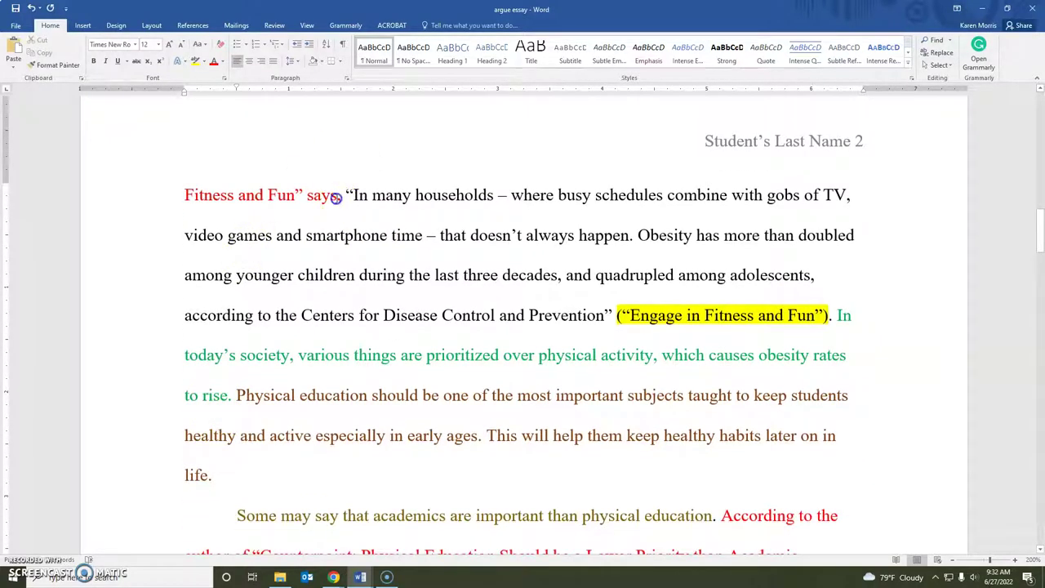
key("BackSpace")
key("BackSpace")
key("BackSpace")
key("BackSpace")
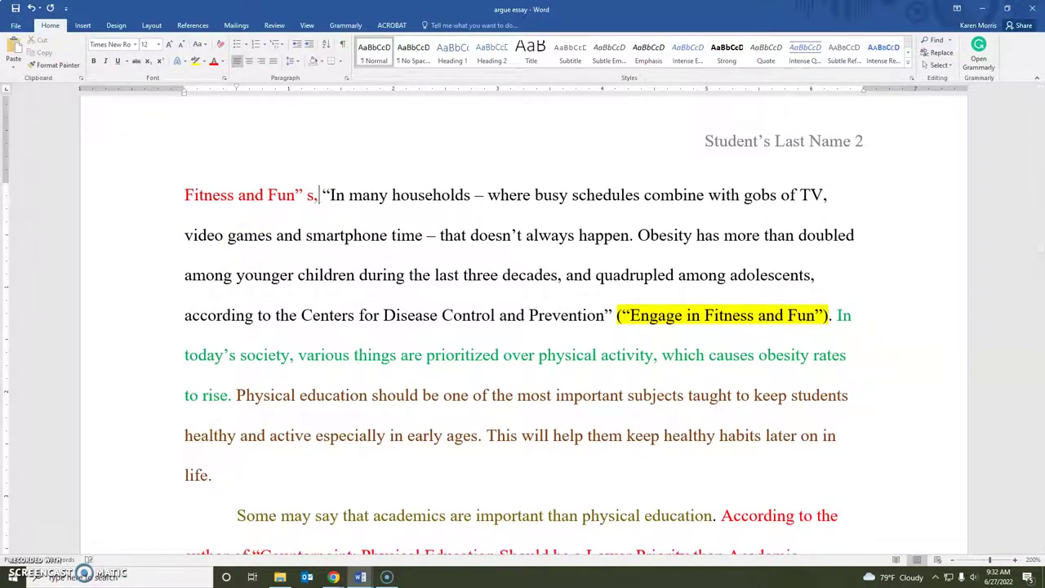
type("argues")
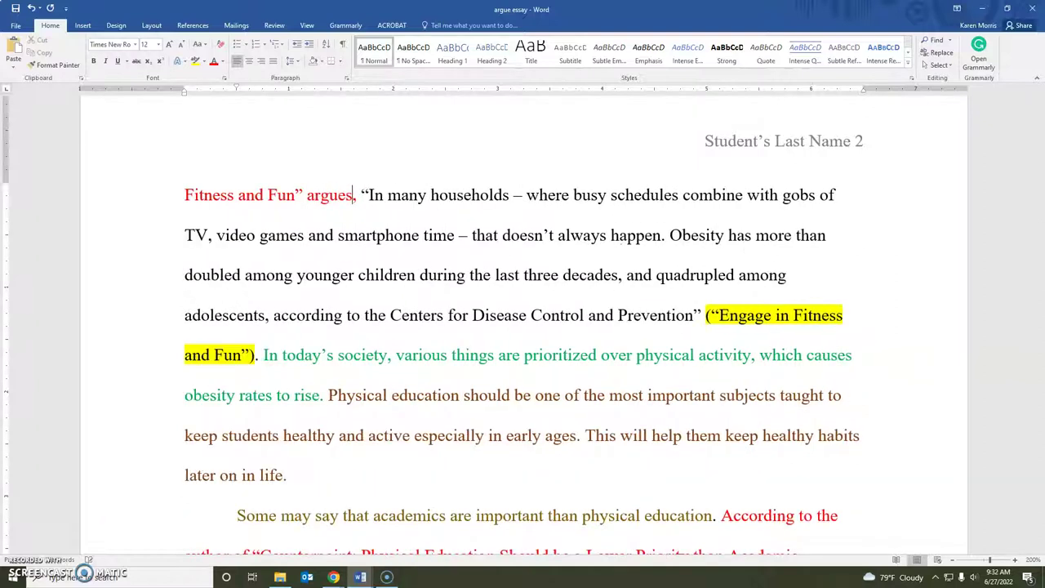
Step: Delete the article title, closing parenthesis and period from the second body paragraph's in-text citation, leaving the opening parenthesis
scroll(249, 294, "down", 1)
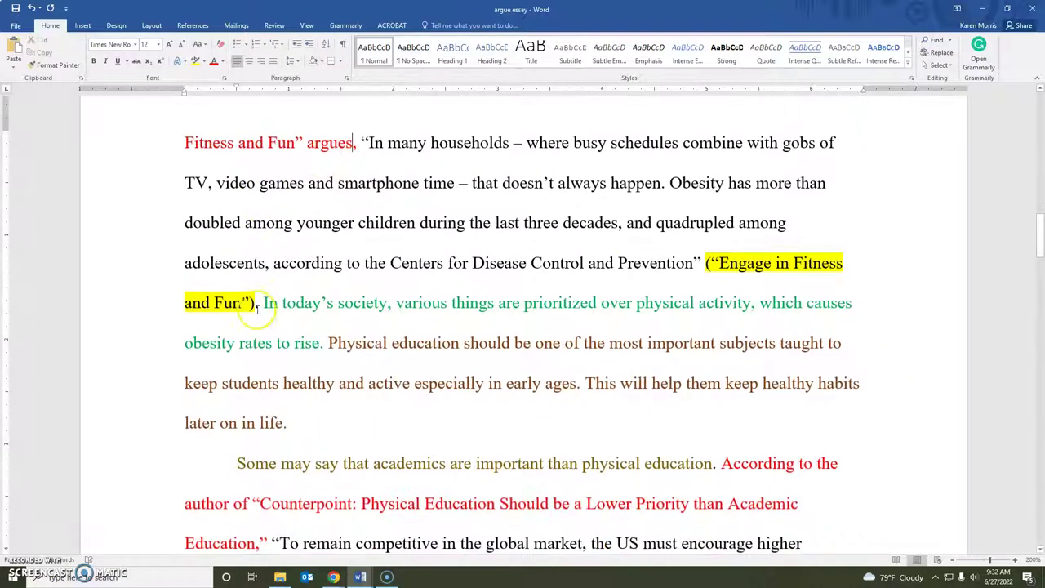
left_click_drag(260, 302, 713, 263)
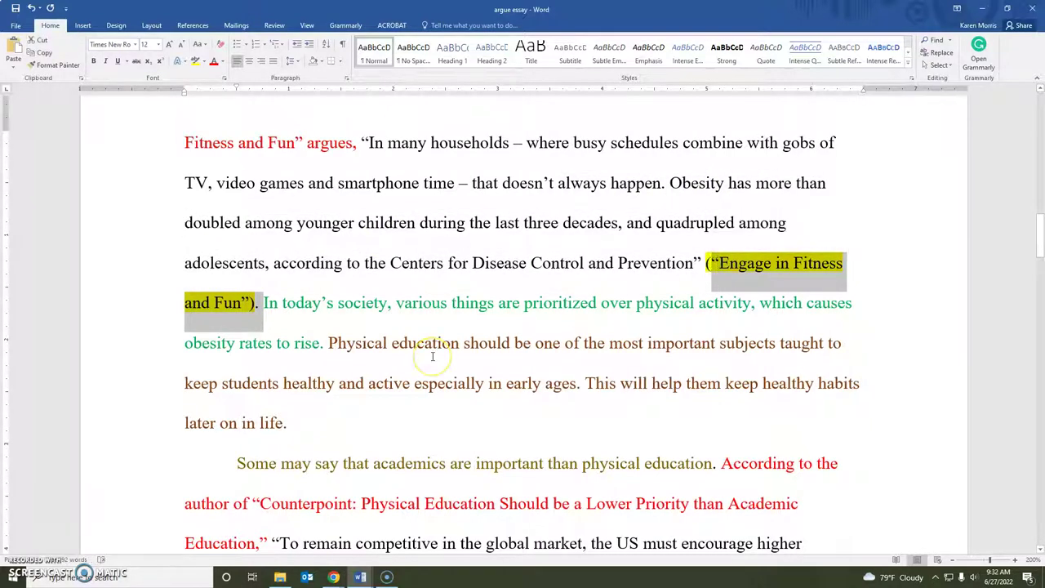
key("Delete")
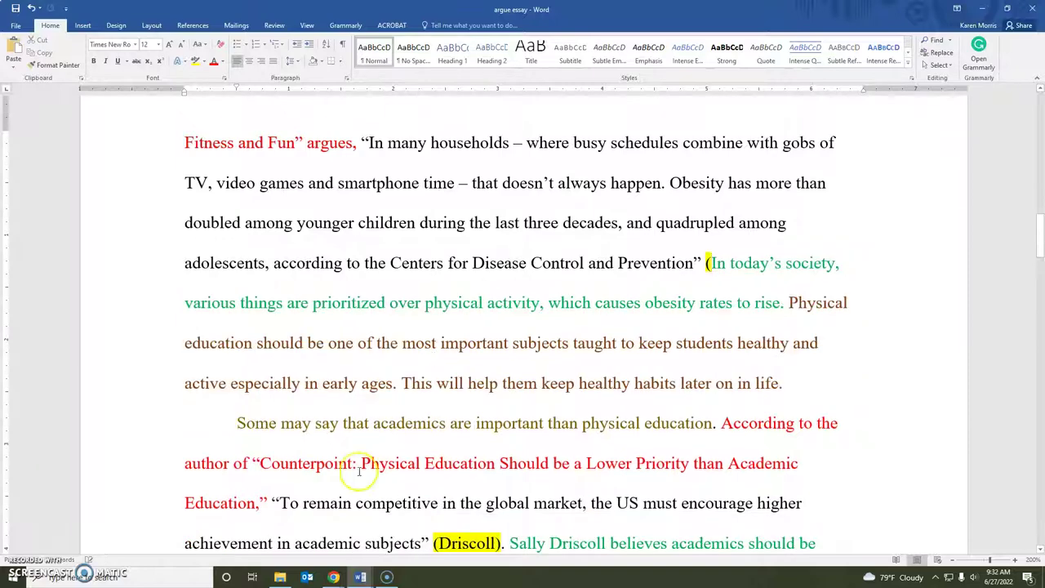
Step: Copy the author's last name from the article's Works Cited entry into the second body paragraph's citation and close it with ")."
scroll(343, 471, "down", 15)
scroll(325, 471, "down", 10)
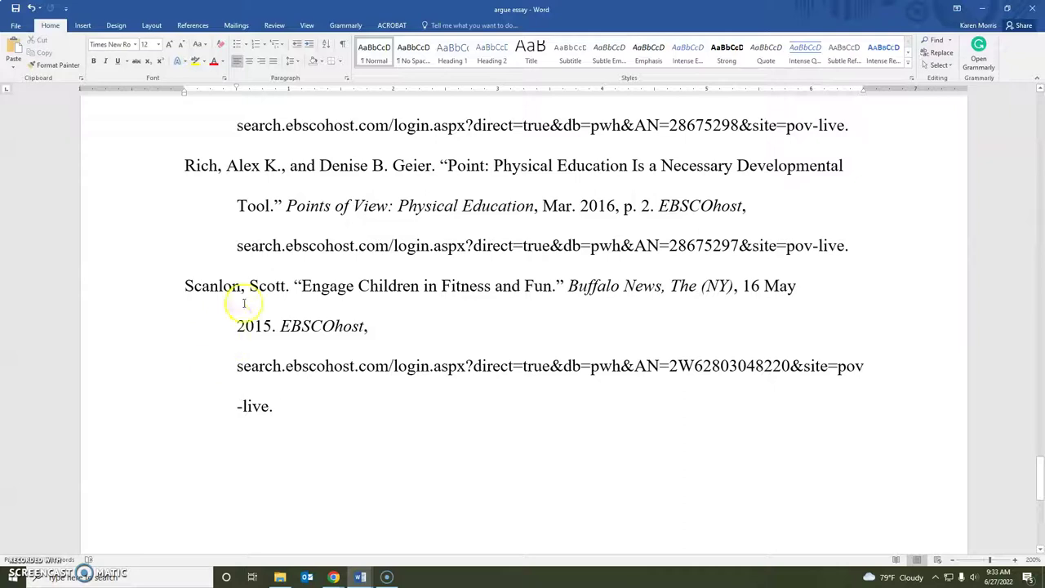
left_click_drag(240, 286, 169, 288)
key("ctrl+c")
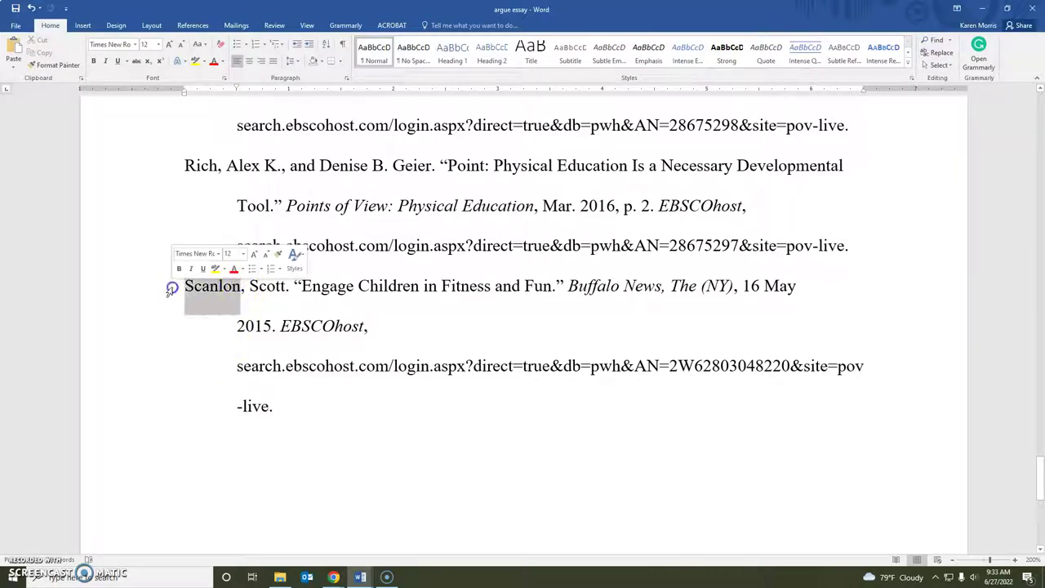
scroll(649, 311, "up", 10)
scroll(653, 345, "up", 15)
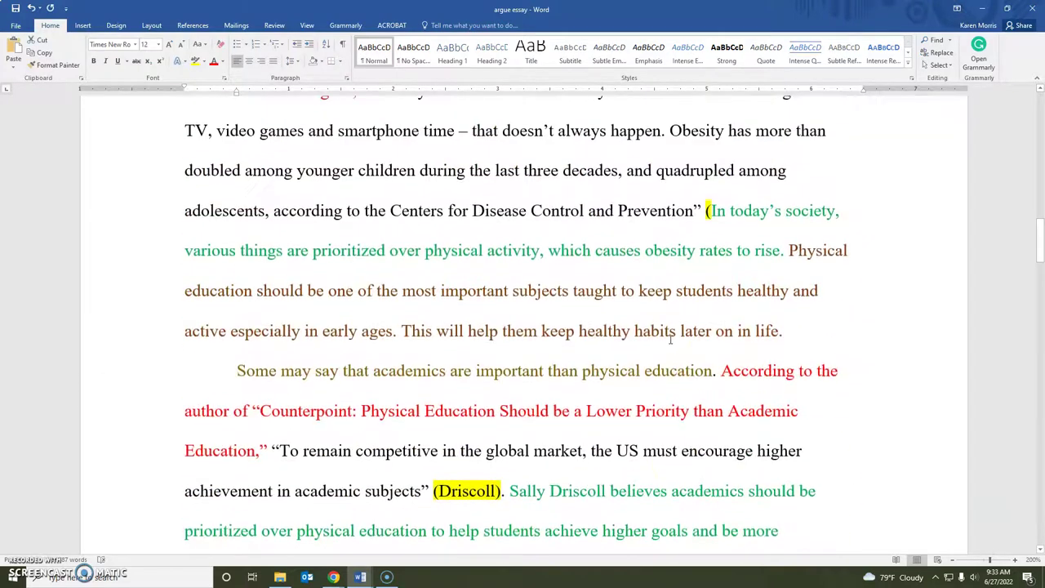
scroll(671, 339, "up", 5)
left_click(707, 418)
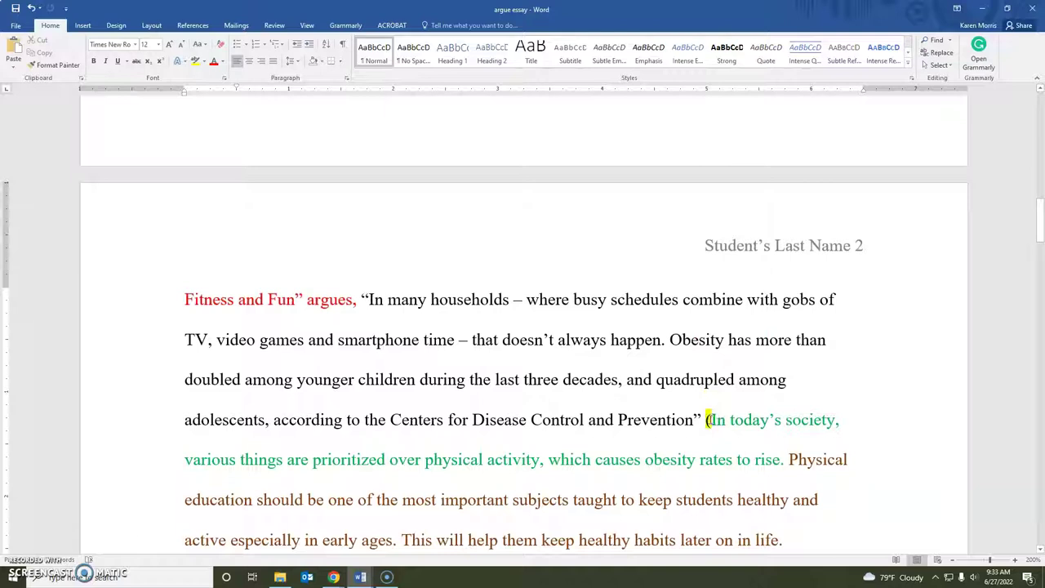
key("ctrl+v")
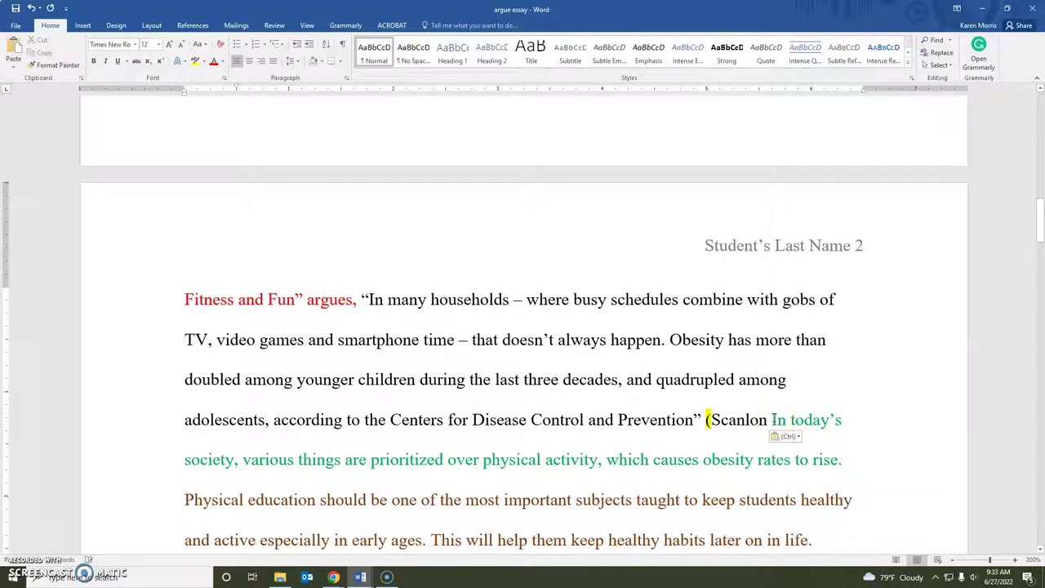
type(").")
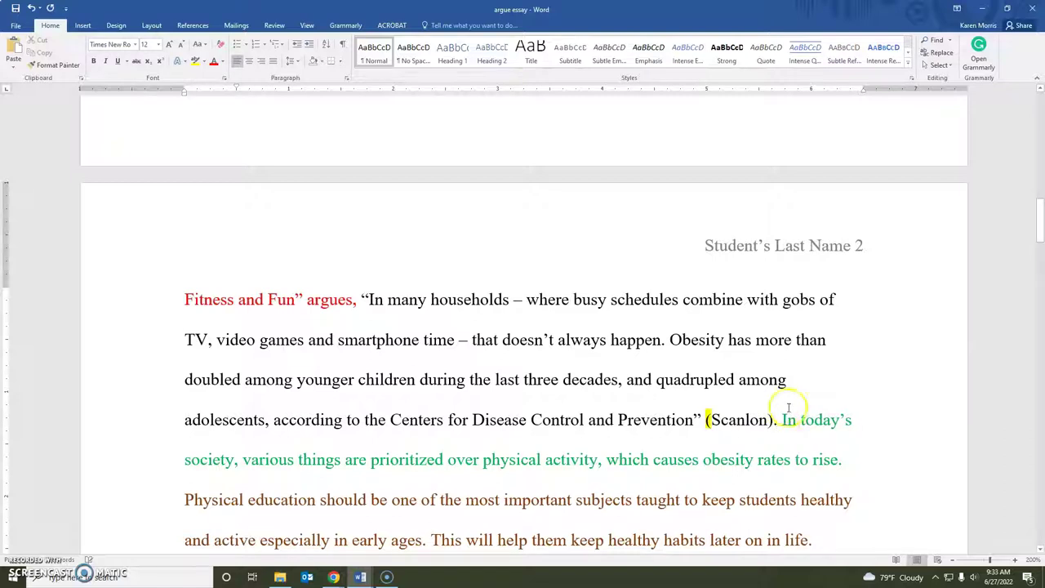
Step: Highlight the second body paragraph's complete author citation, including its period, in yellow
left_click_drag(776, 423, 715, 428)
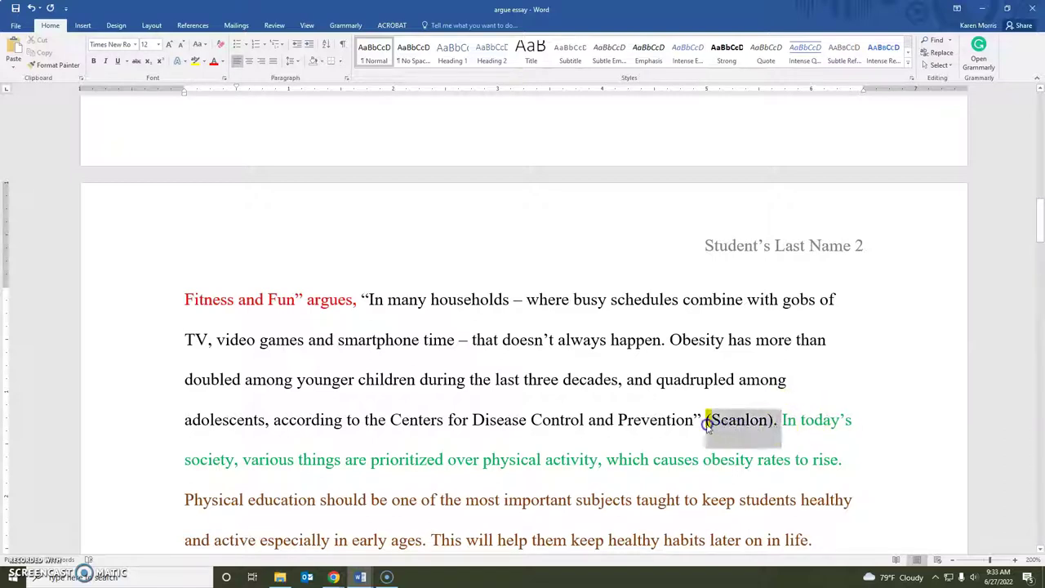
left_click(194, 62)
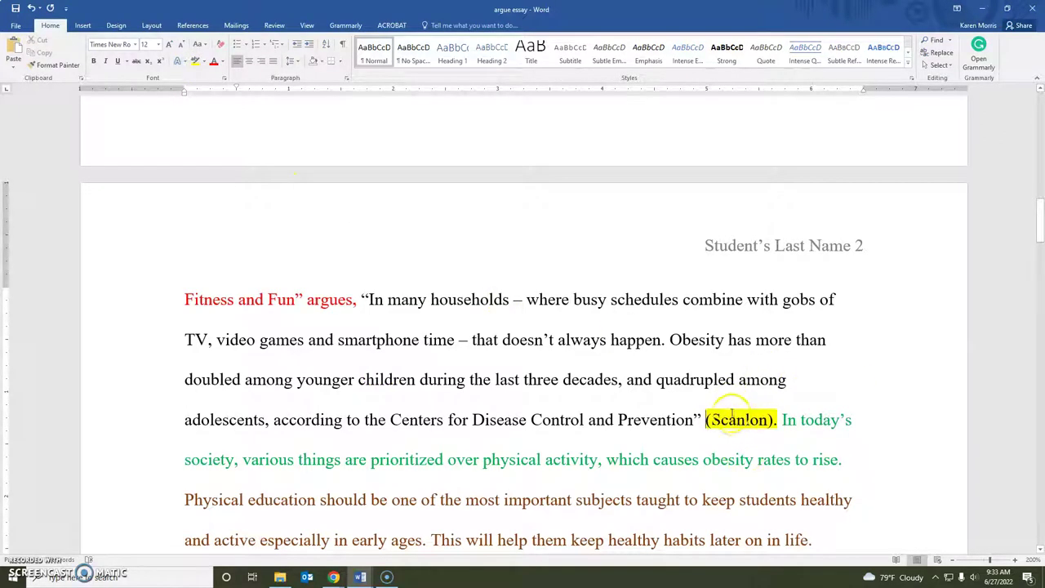
Step: Review the second body paragraph's ending and the following two paragraphs, checking their lead-ins, citations, explanations and the indented block quotation
scroll(732, 417, "down", 1)
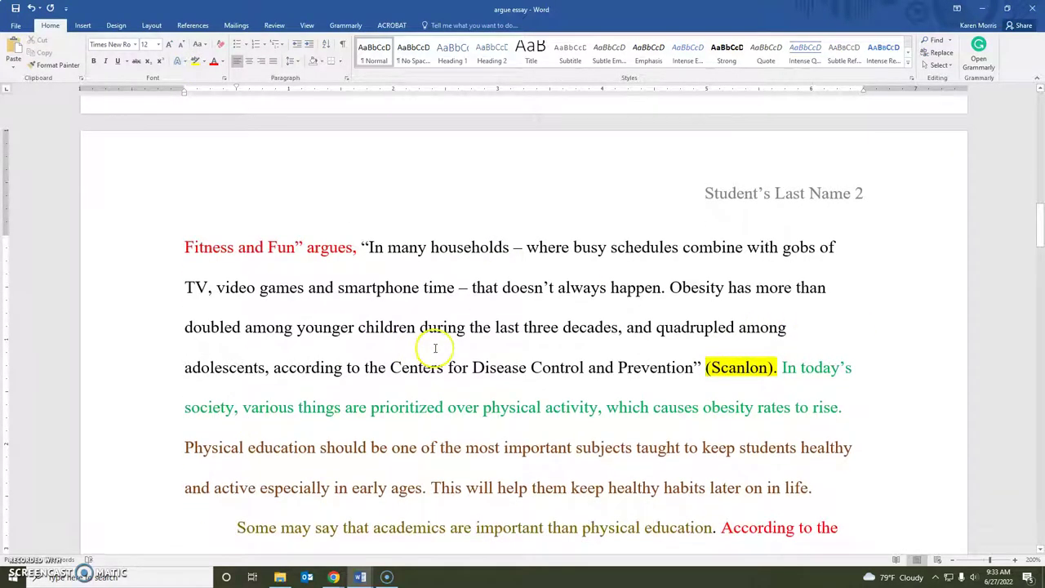
scroll(435, 349, "down", 2)
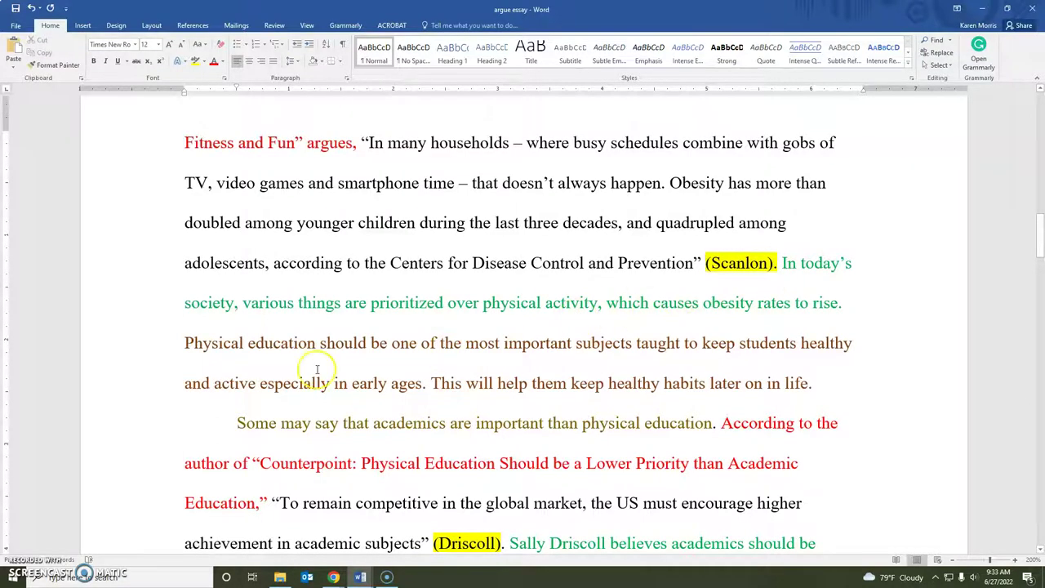
scroll(317, 366, "down", 2)
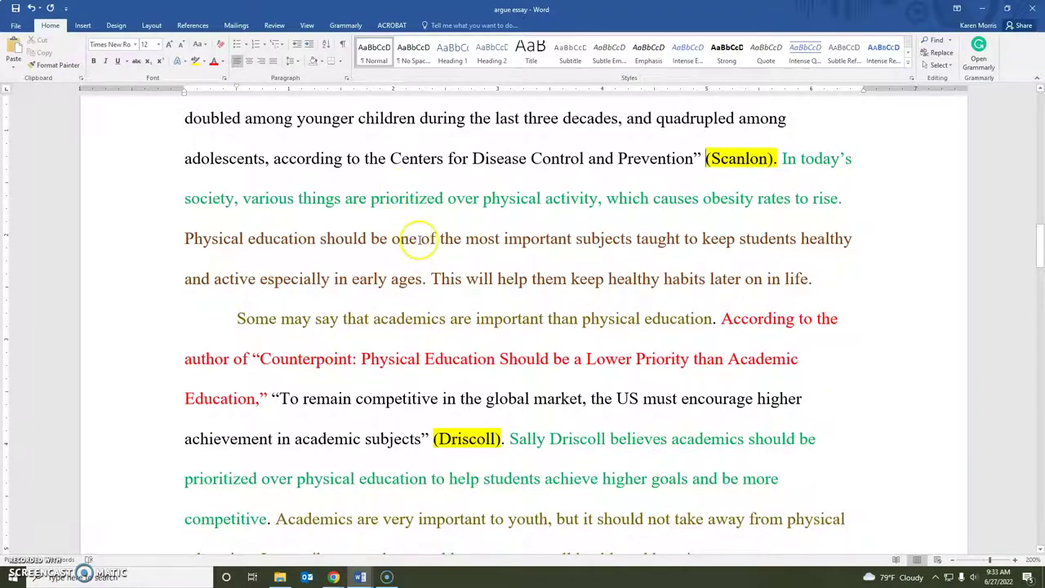
scroll(410, 229, "down", 1)
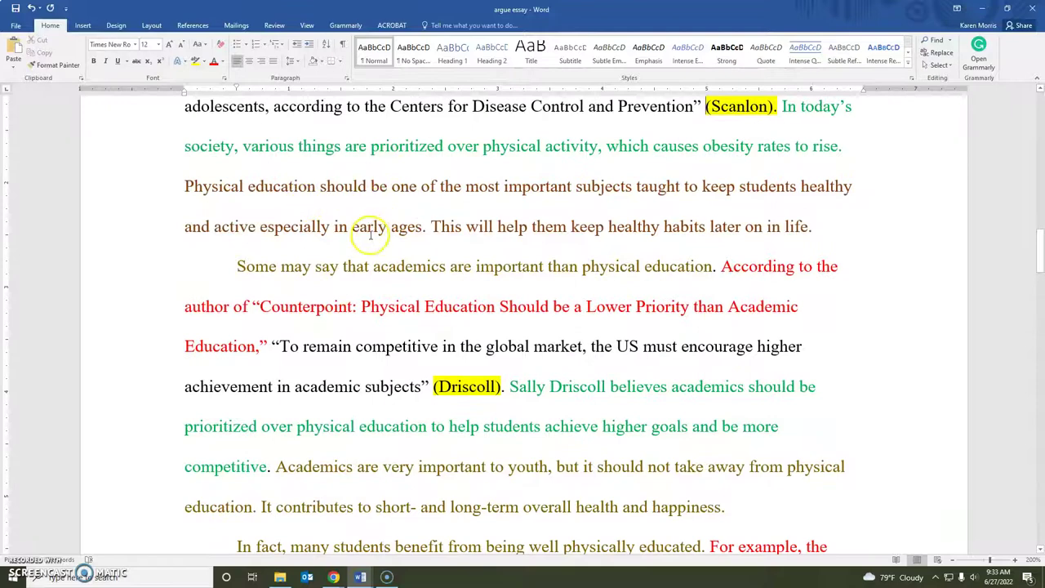
scroll(375, 248, "up", 5)
scroll(375, 253, "up", 8)
scroll(367, 366, "down", 5)
scroll(414, 290, "down", 14)
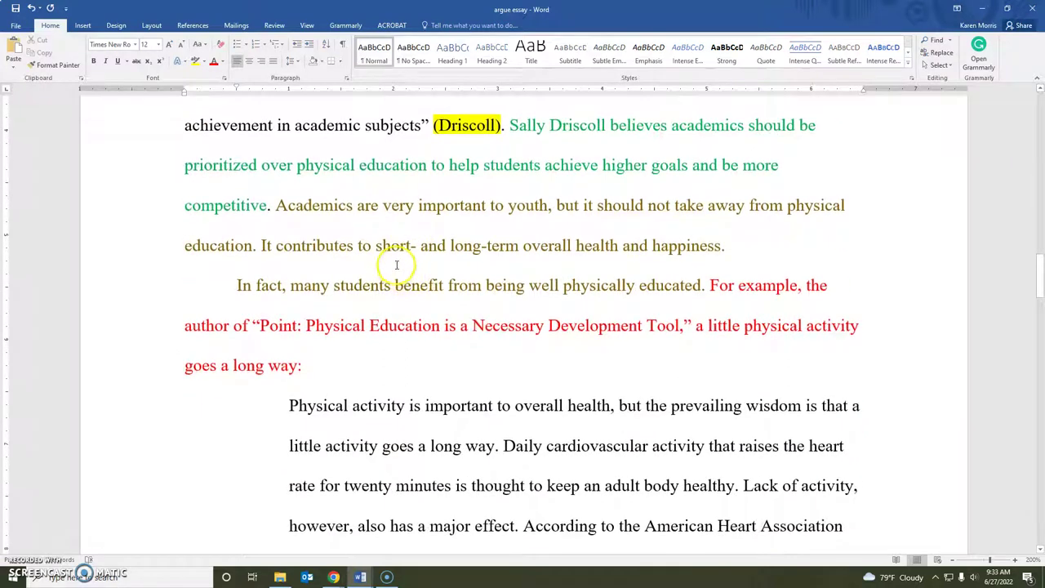
scroll(398, 263, "down", 2)
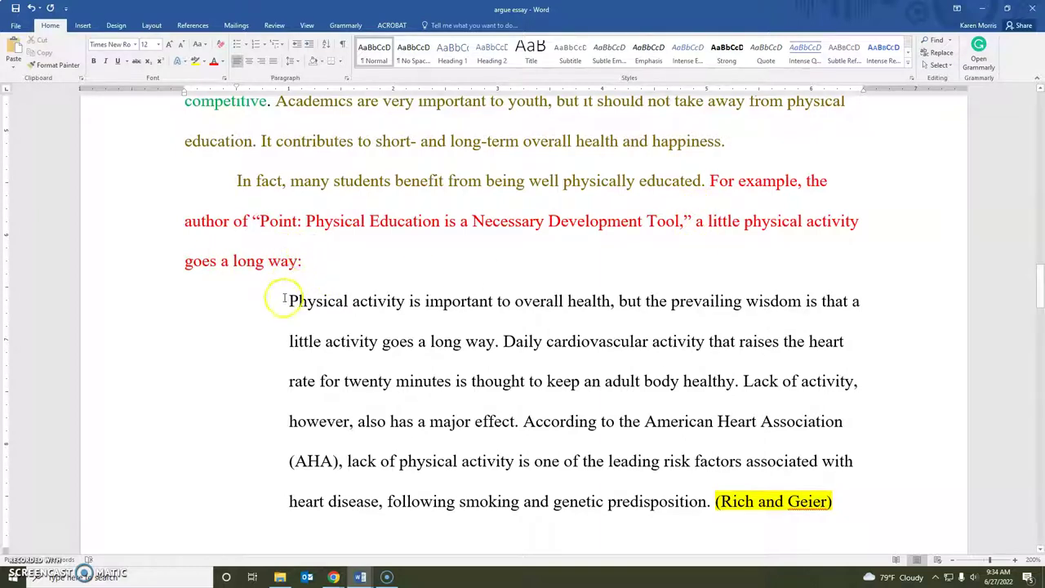
scroll(288, 326, "down", 3)
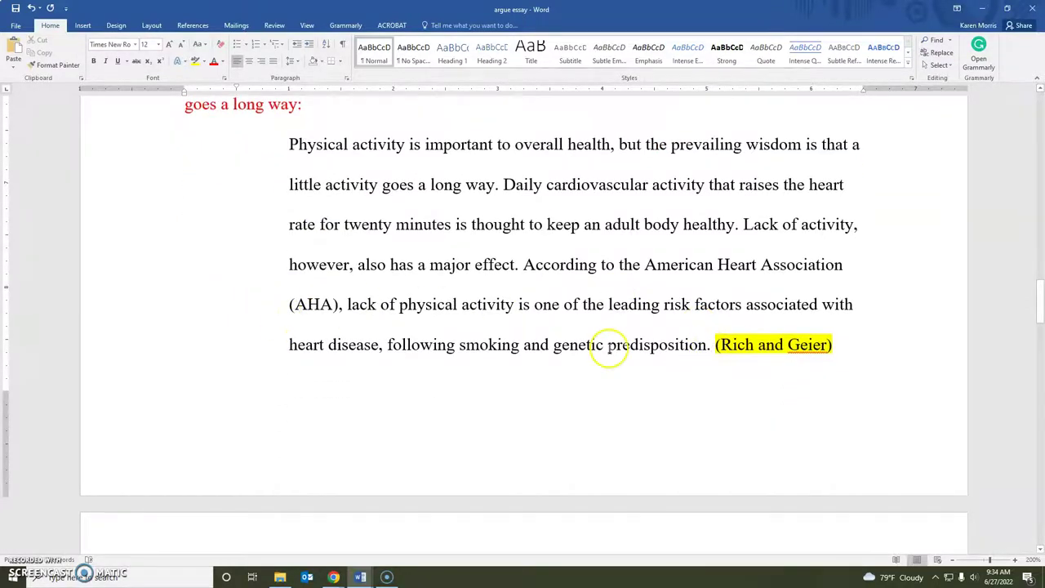
Step: Compare the period placement around the preceding paragraph's in-text citation with that around the block quotation's citation
scroll(608, 345, "up", 3)
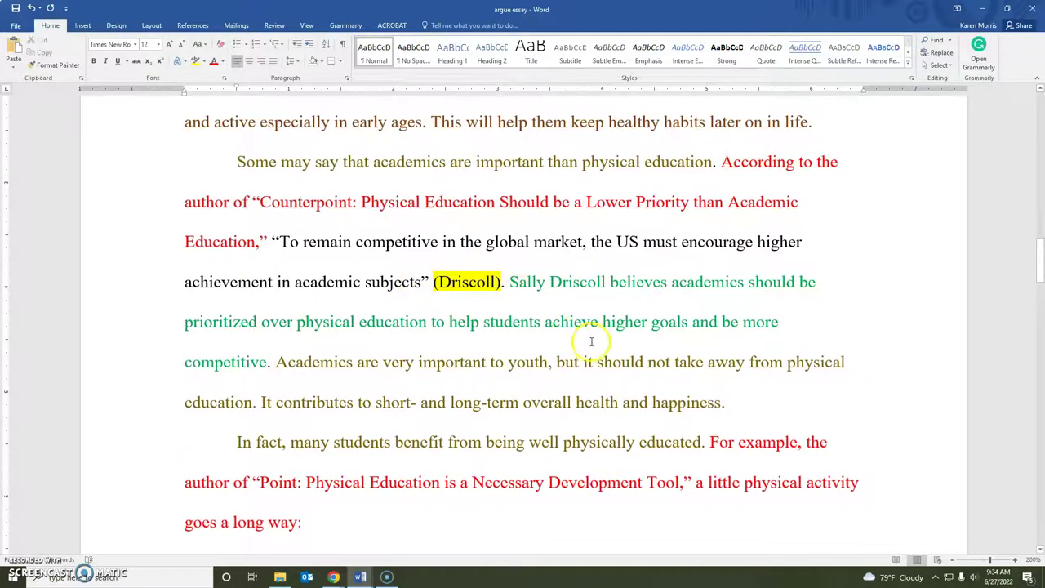
scroll(593, 339, "down", 2)
scroll(591, 331, "down", 2)
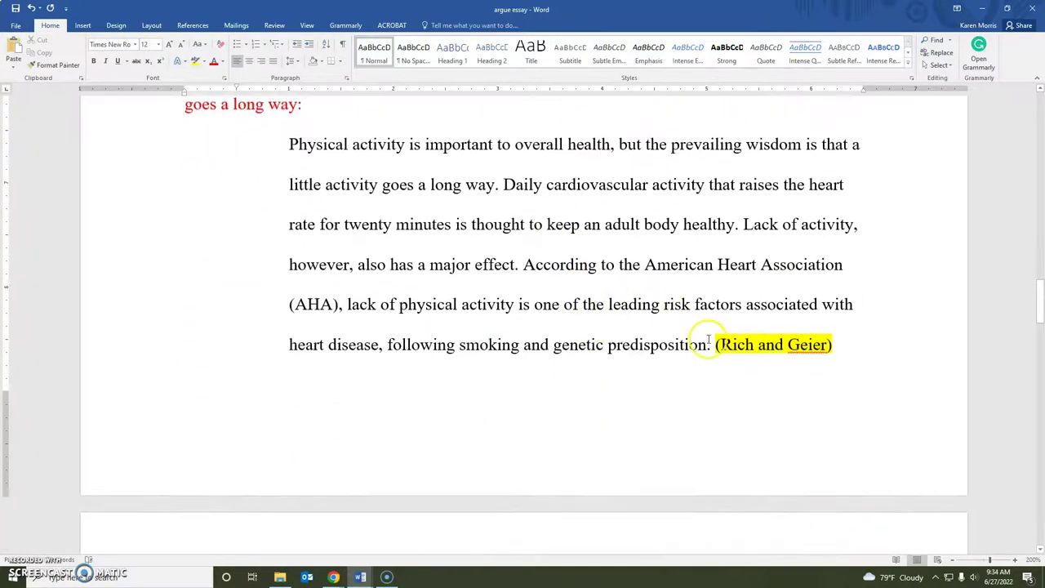
left_click(707, 345)
type(".")
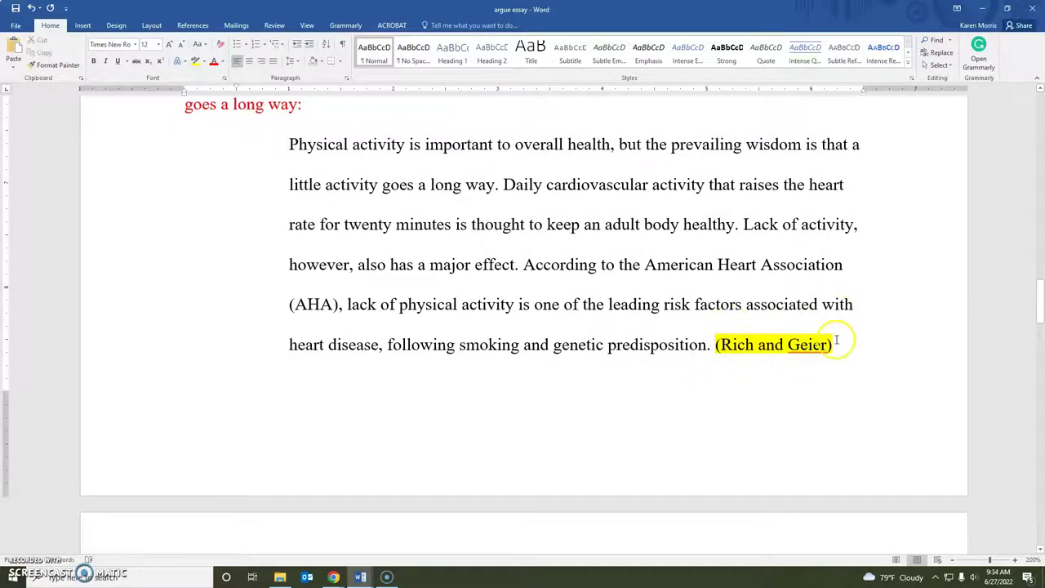
Step: Review the explanation and closing sentence after the block quotation, and the concluding paragraph's restated thesis, supporting points and final sentence
scroll(720, 396, "down", 3)
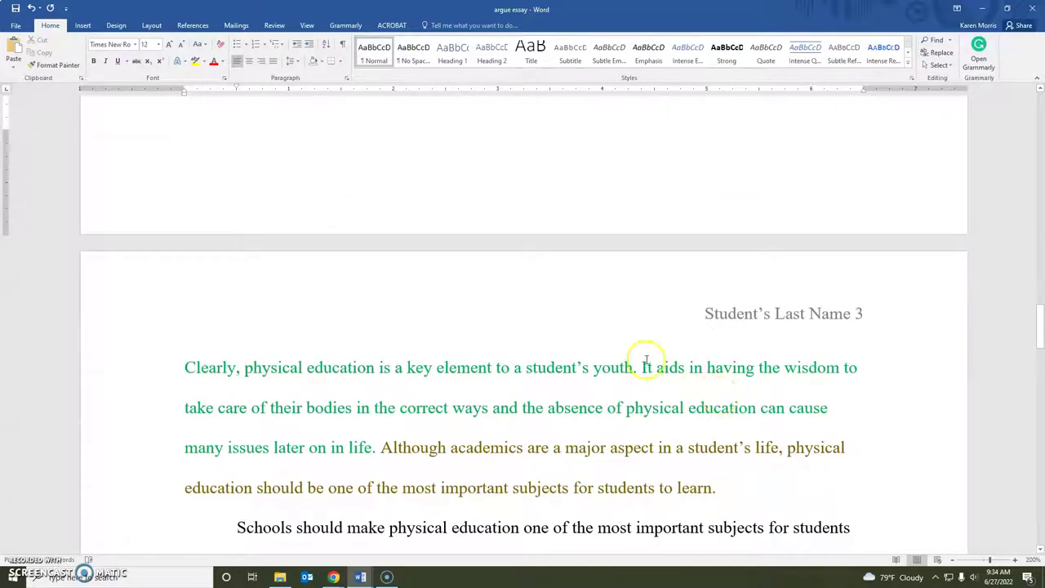
scroll(635, 354, "down", 2)
scroll(639, 353, "down", 3)
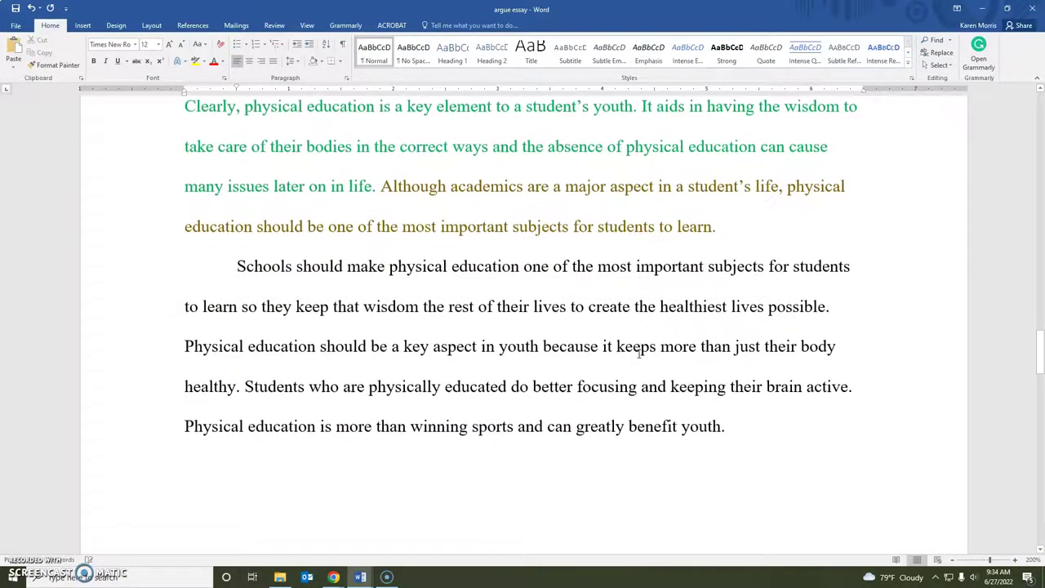
scroll(640, 354, "up", 4)
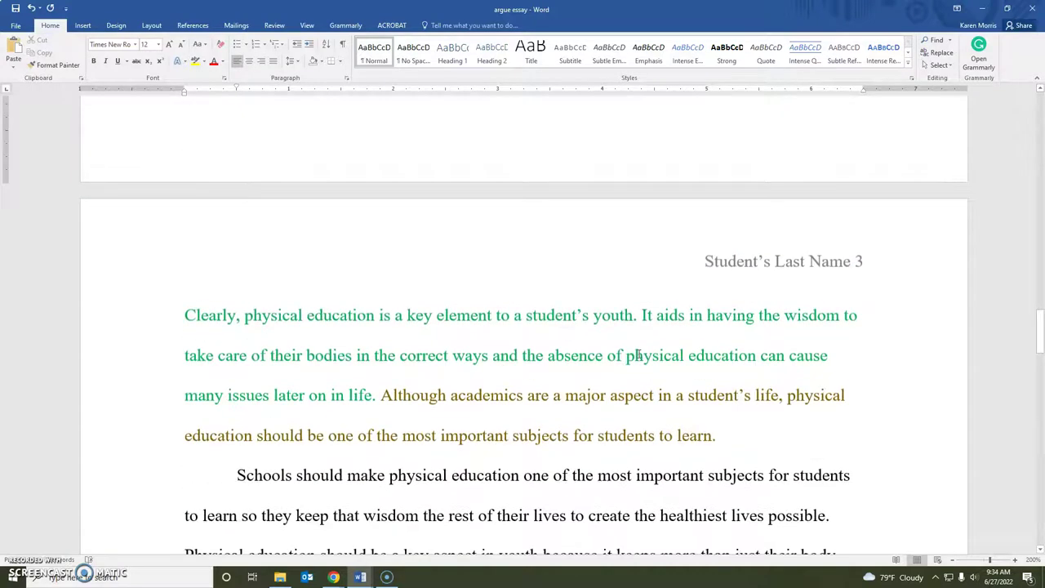
scroll(635, 354, "down", 2)
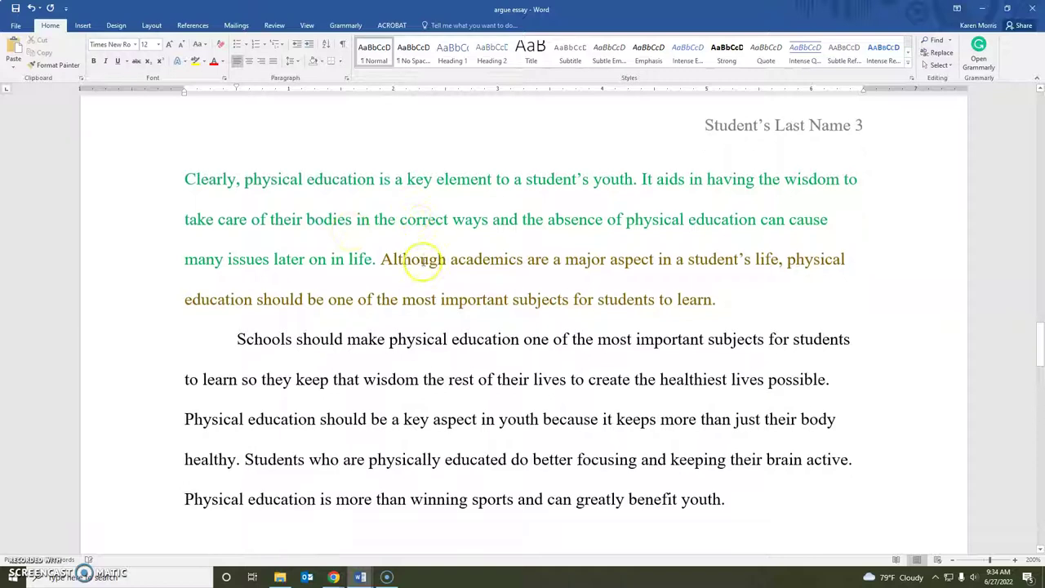
scroll(412, 256, "down", 1)
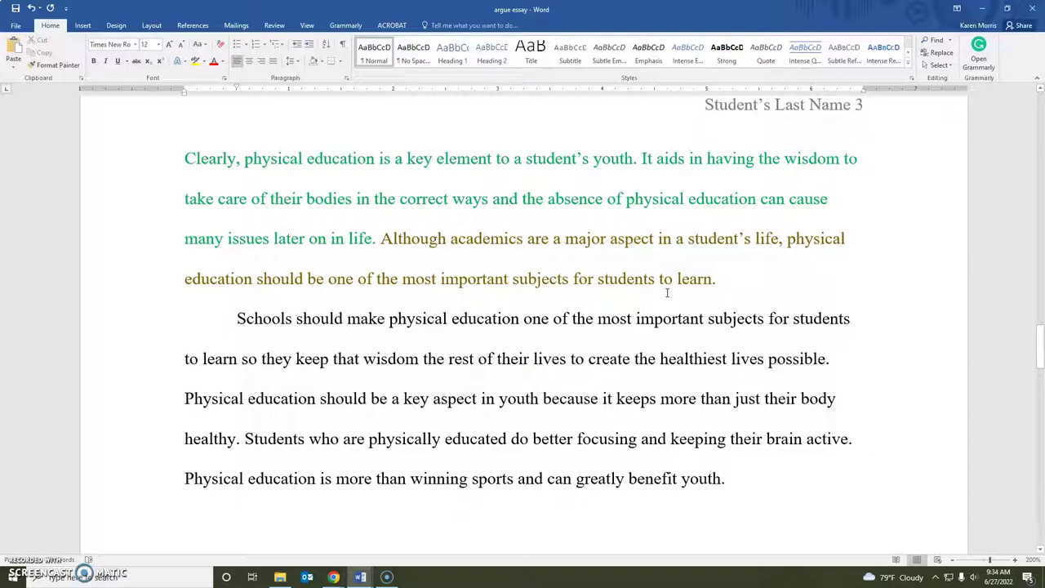
scroll(667, 292, "down", 1)
scroll(649, 293, "down", 1)
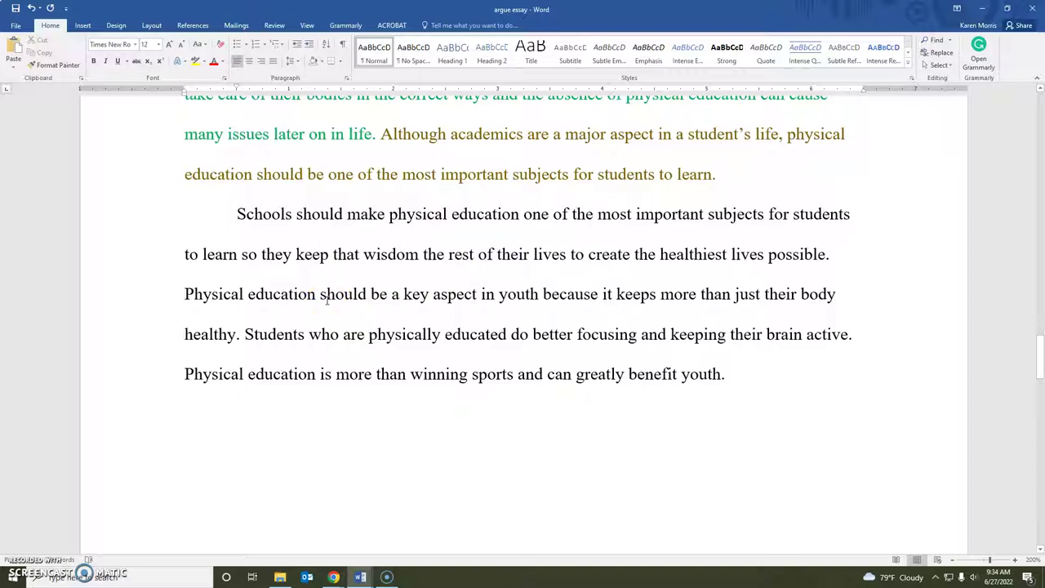
left_click(208, 216)
left_click(251, 259)
scroll(343, 437, "down", 1)
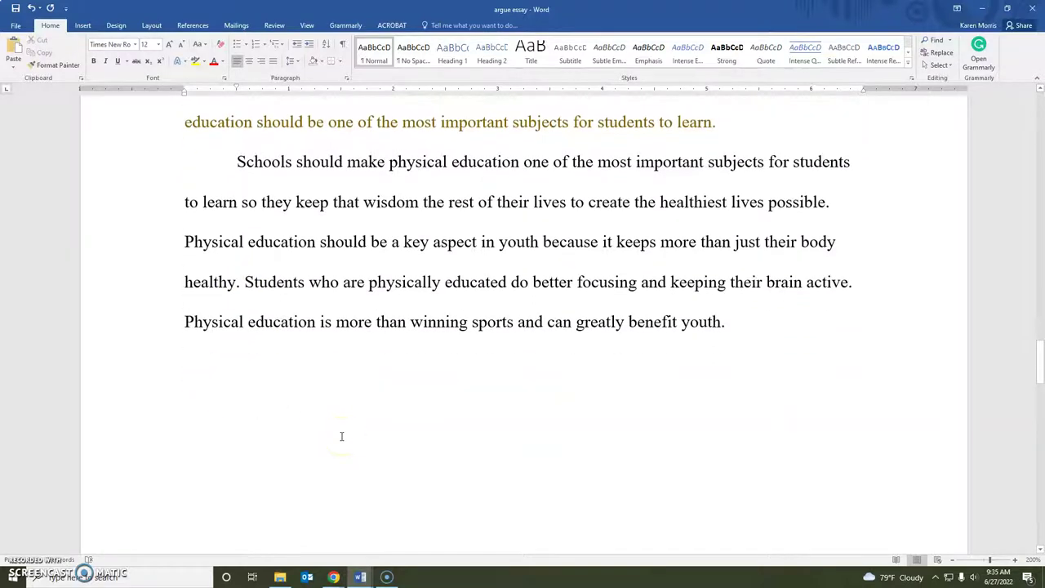
scroll(342, 437, "up", 1)
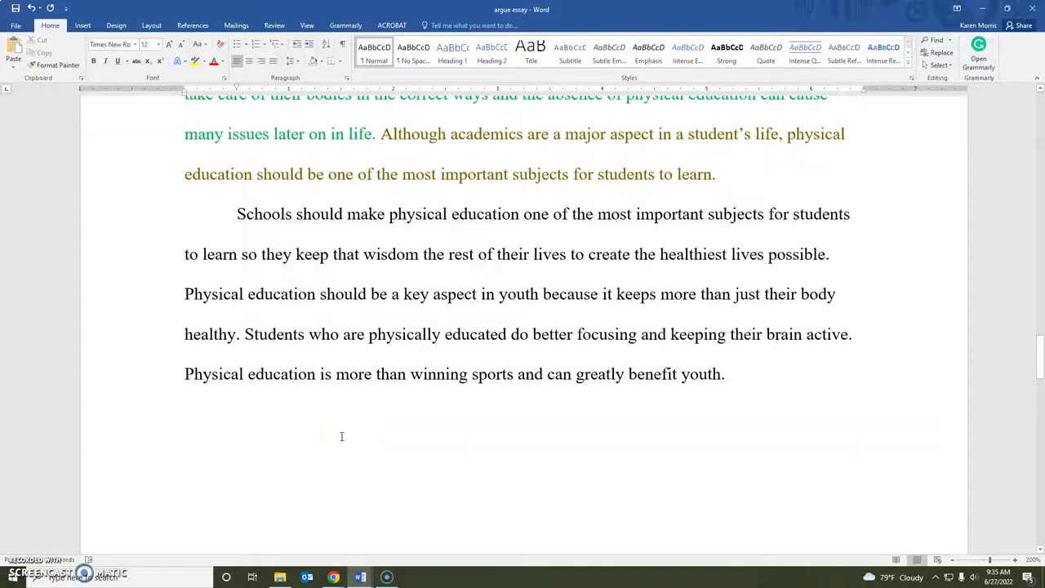
scroll(341, 437, "up", 1)
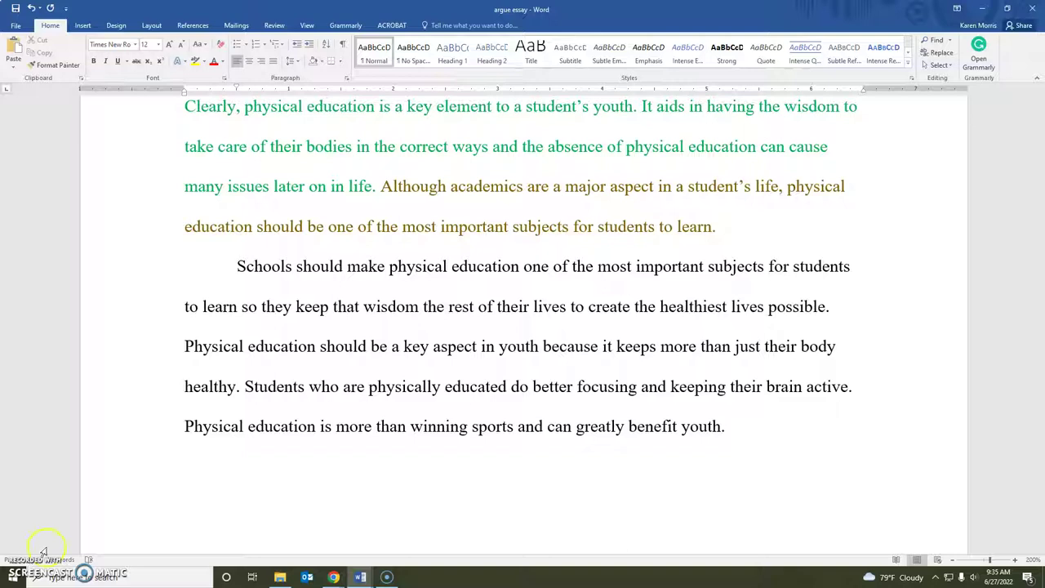
Step: Examine the Works Cited page, checking its page header, centered title, line spacing and the hanging indents of its entries
scroll(163, 471, "down", 10)
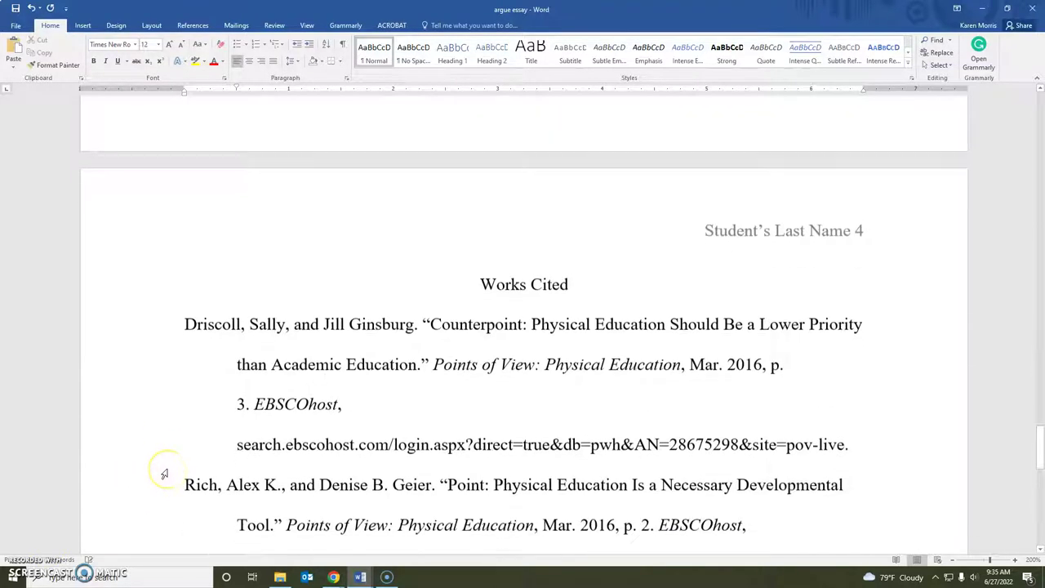
scroll(163, 474, "down", 2)
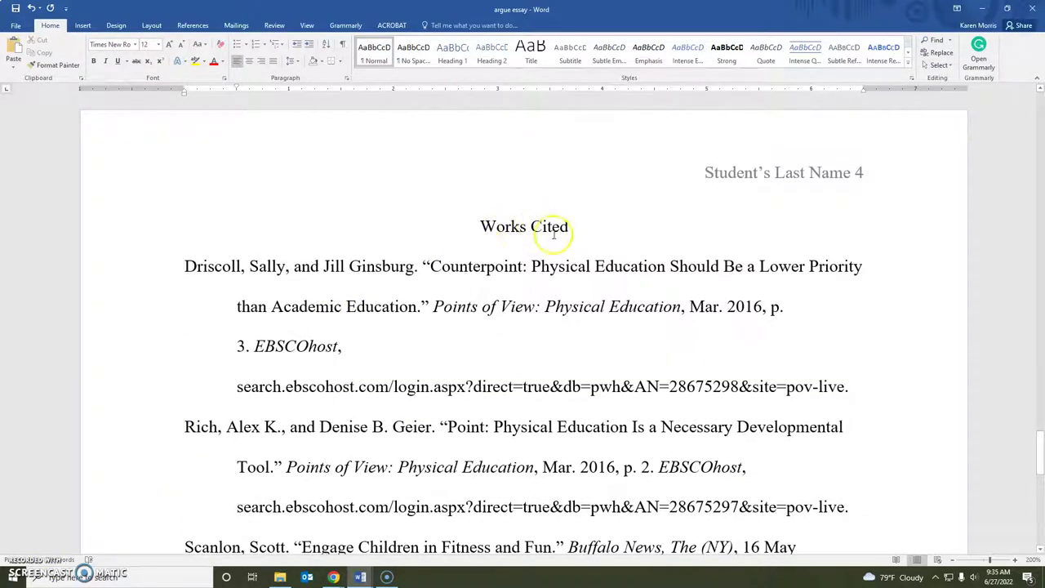
scroll(560, 227, "down", 2)
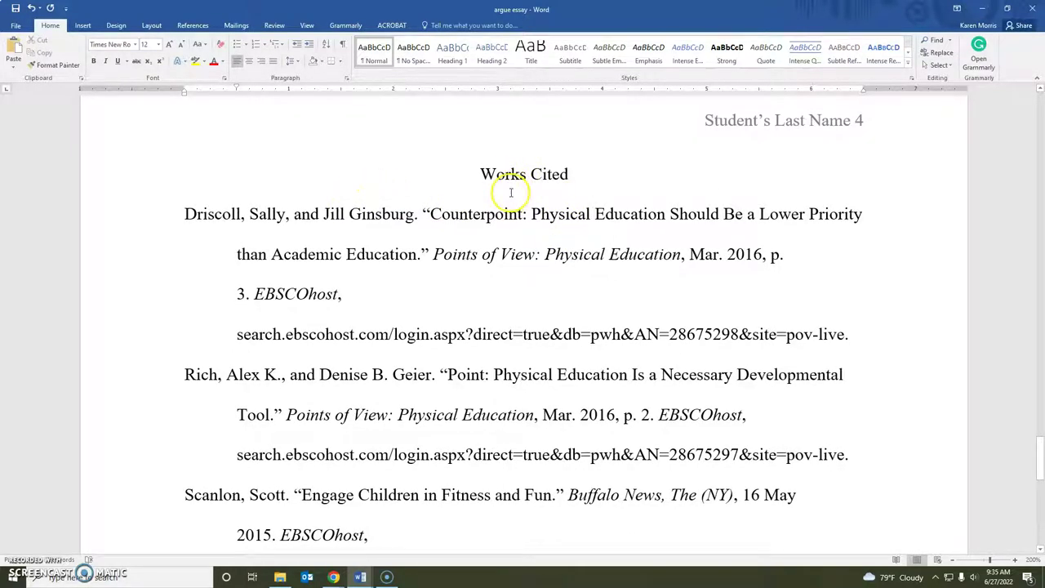
scroll(462, 214, "down", 1)
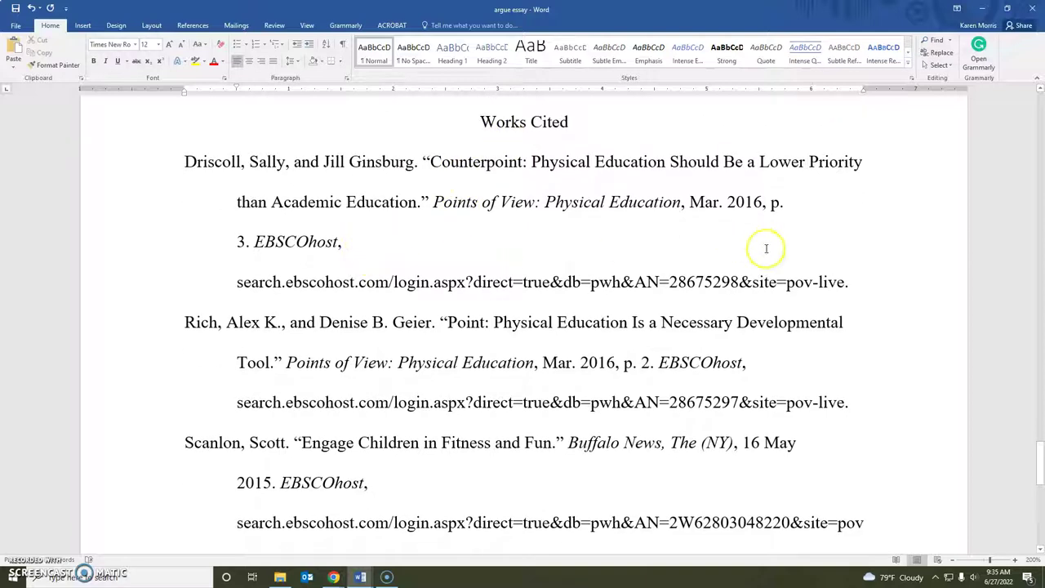
Step: Try an extra blank line between the first and second Works Cited entries, and remove it again
left_click(854, 282)
key("Return")
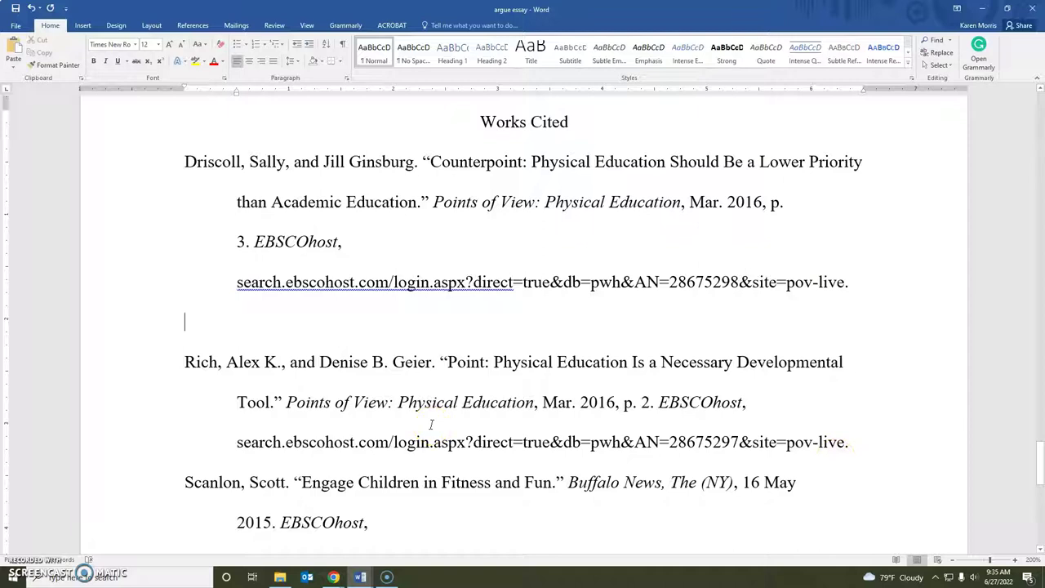
key("BackSpace")
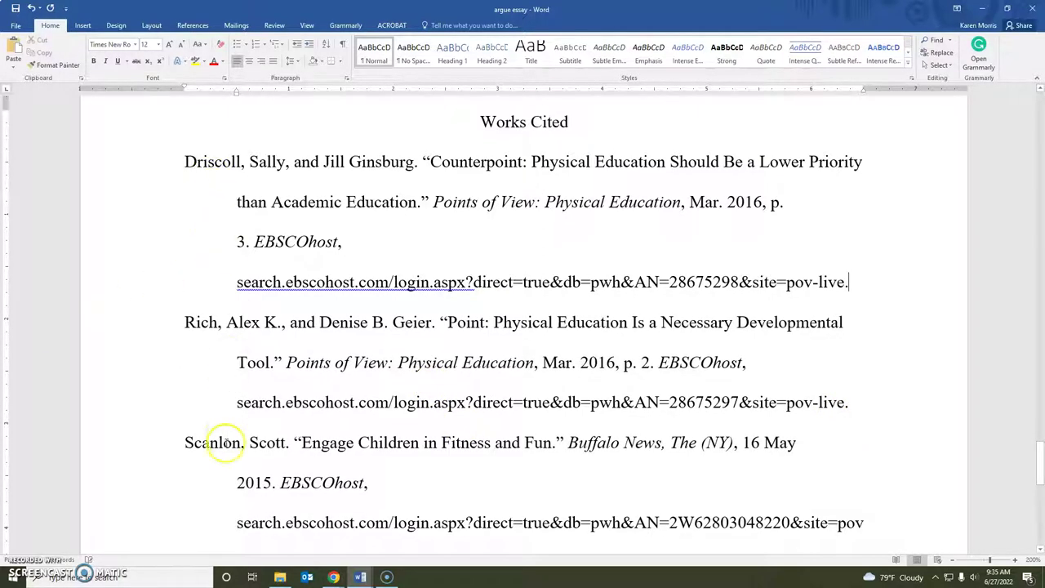
Step: Check the remaining Works Cited entries for alphabetical order and consistent spacing
scroll(329, 410, "down", 1)
scroll(329, 410, "down", 1)
scroll(327, 412, "up", 3)
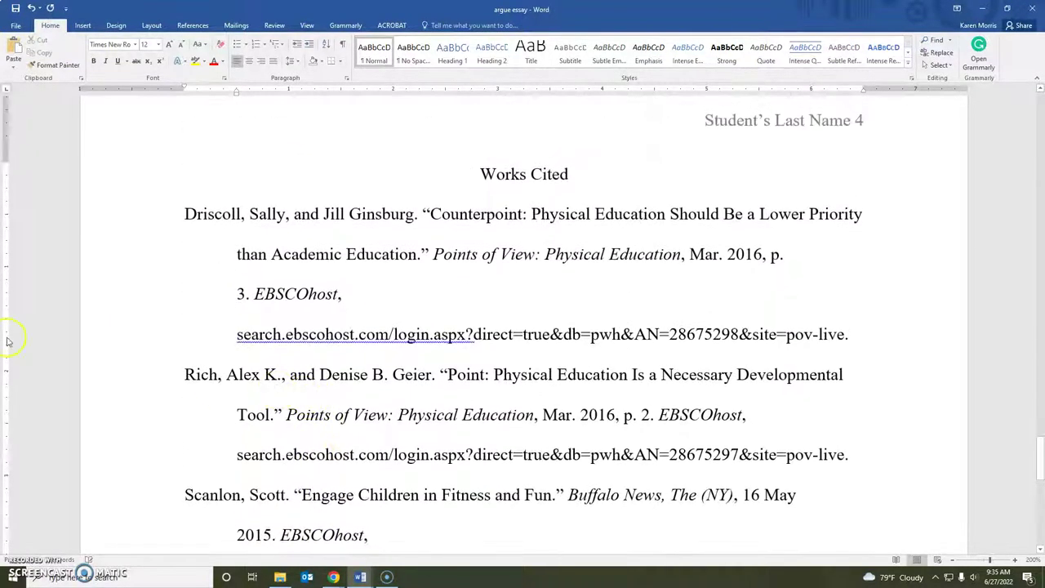